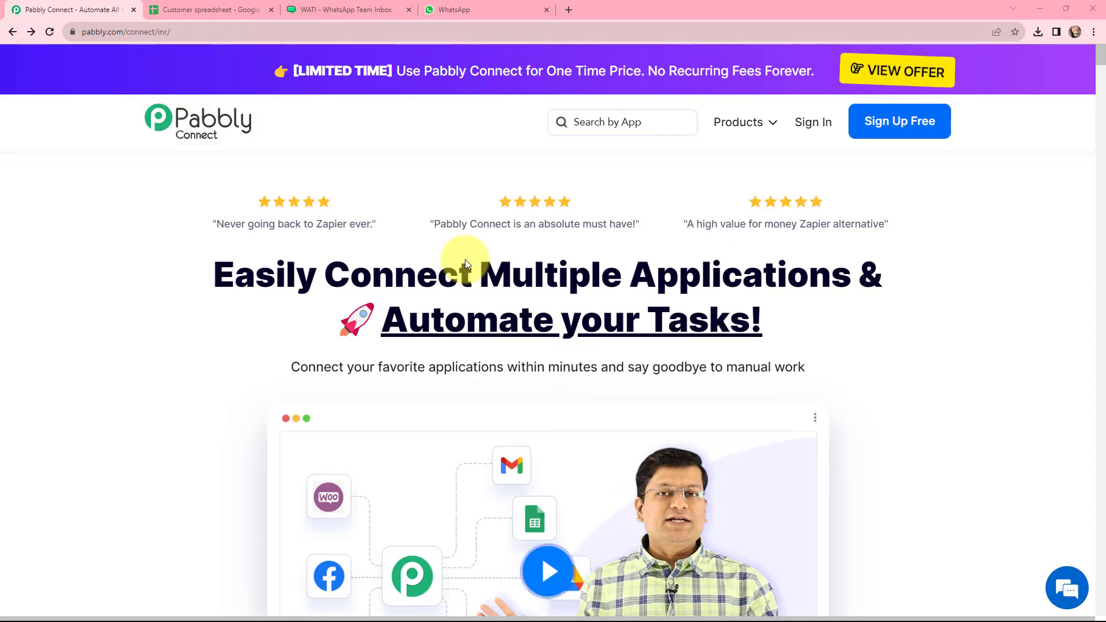
Review the Customer spreadsheet, the received WhatsApp Diwali message, and WATI's diwali template preview.
key(ctrl+Tab)
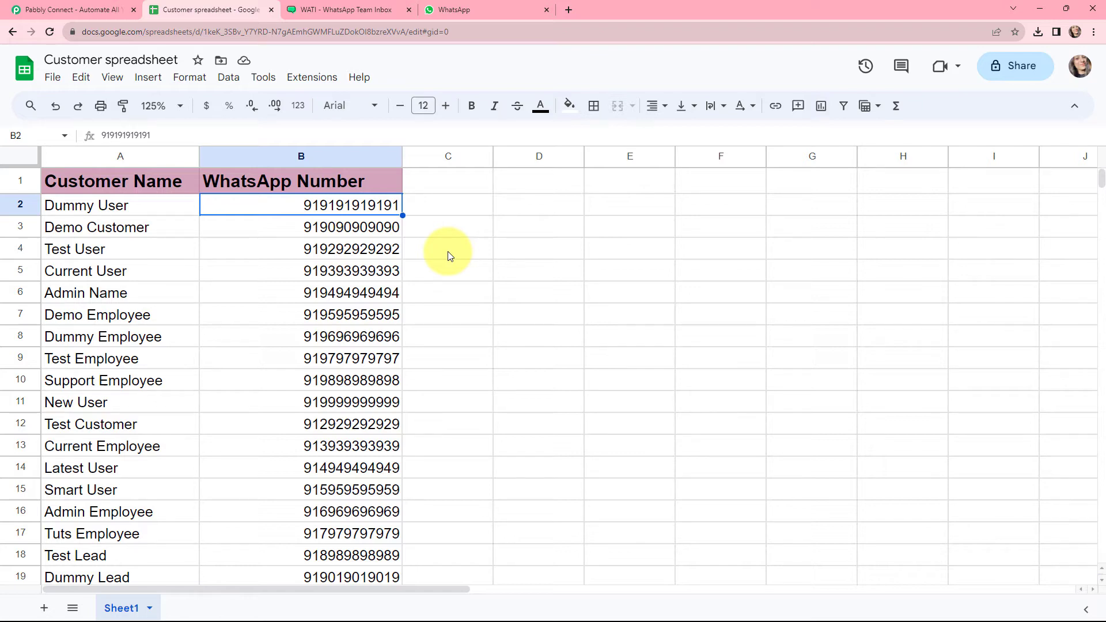
key(ctrl+Tab)
key(ctrl+Tab)
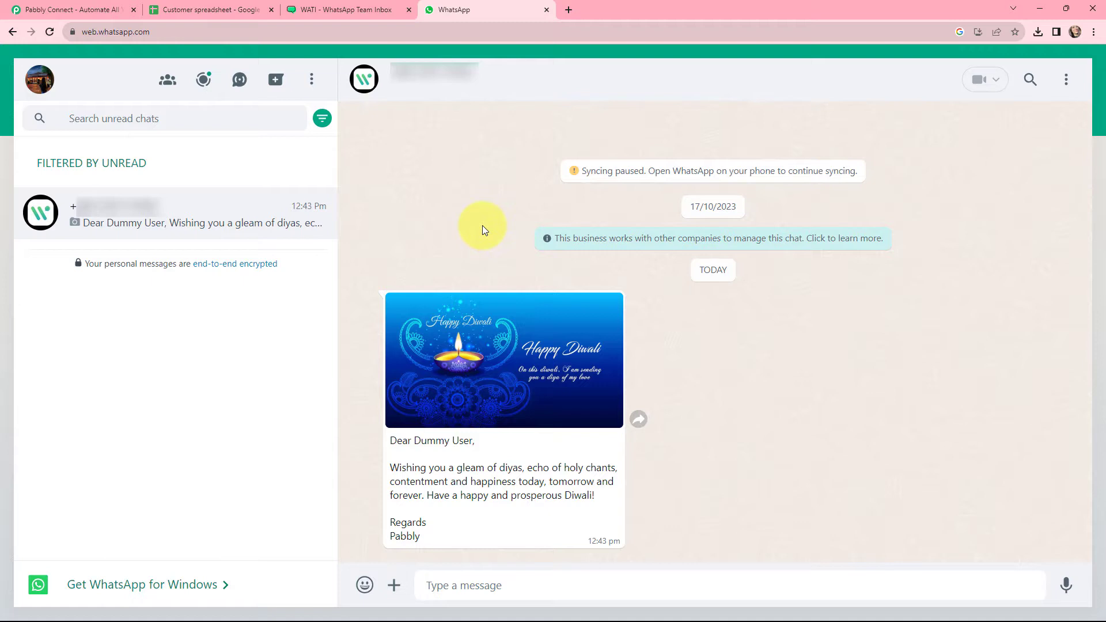
key(ctrl+shift+Tab)
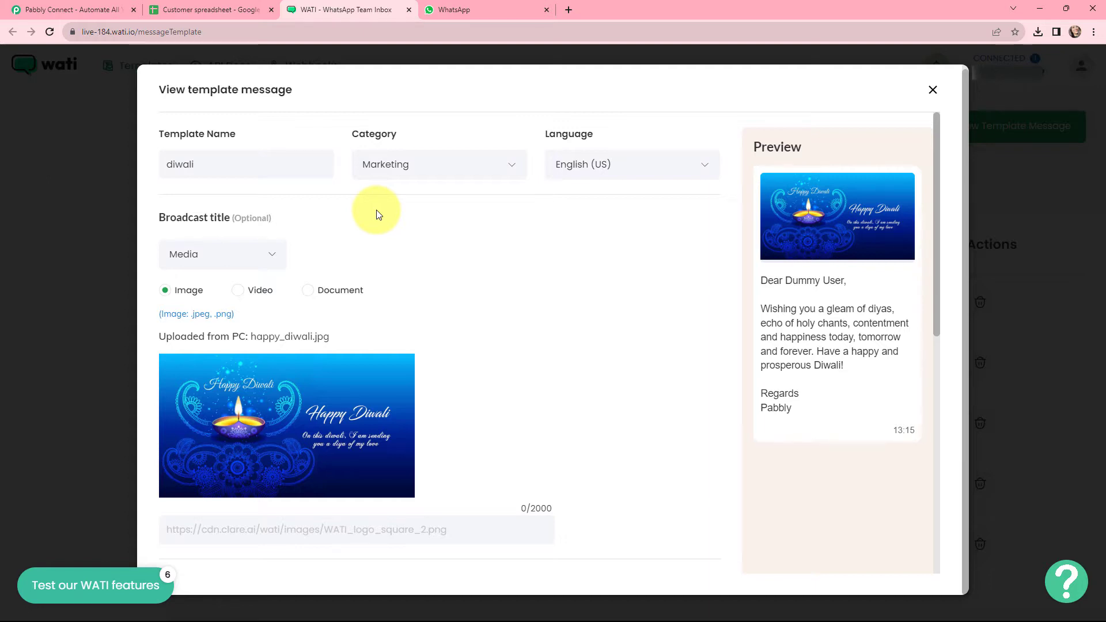
Jump back to the first browser tab with the Pabbly Connect homepage.
key(ctrl+1)
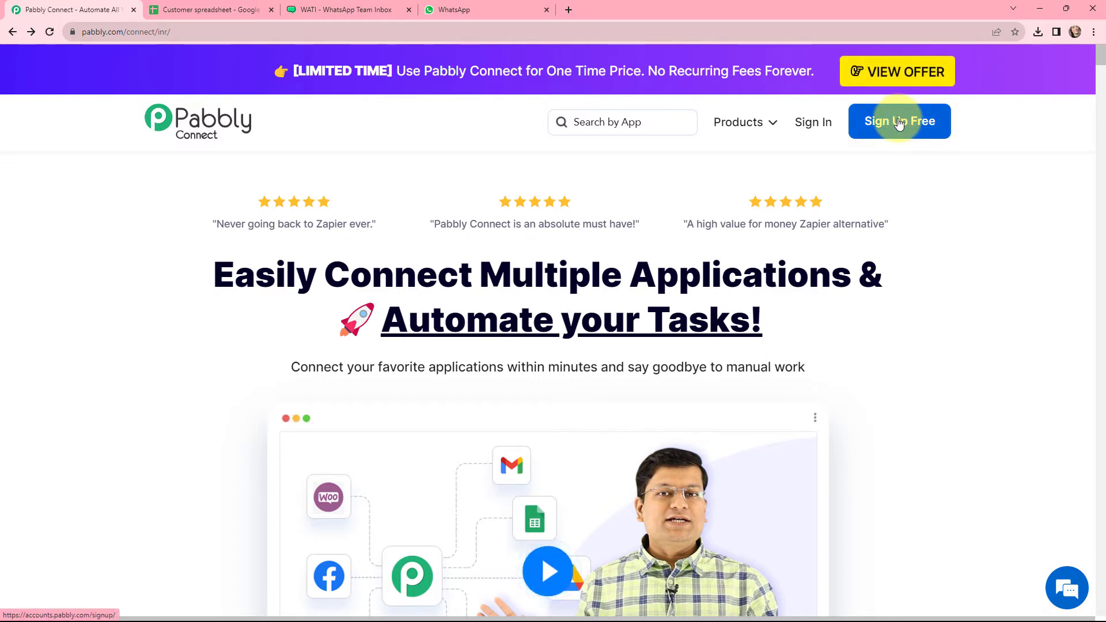
Sign in to Pabbly and launch Pabbly Connect with Access Now from All Apps.
click(813, 132)
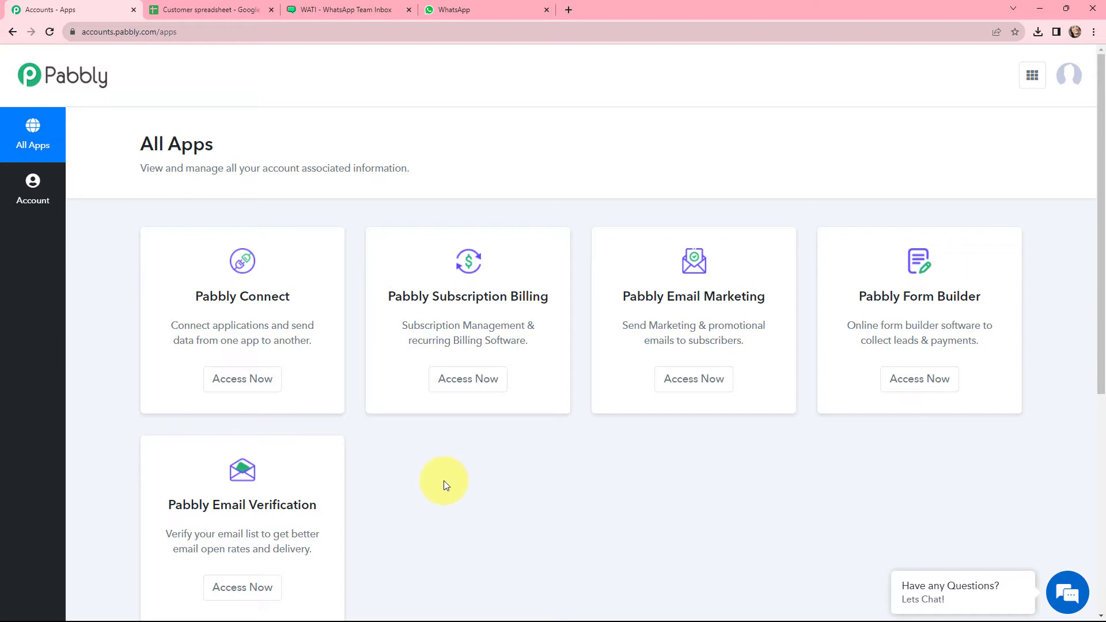
click(240, 380)
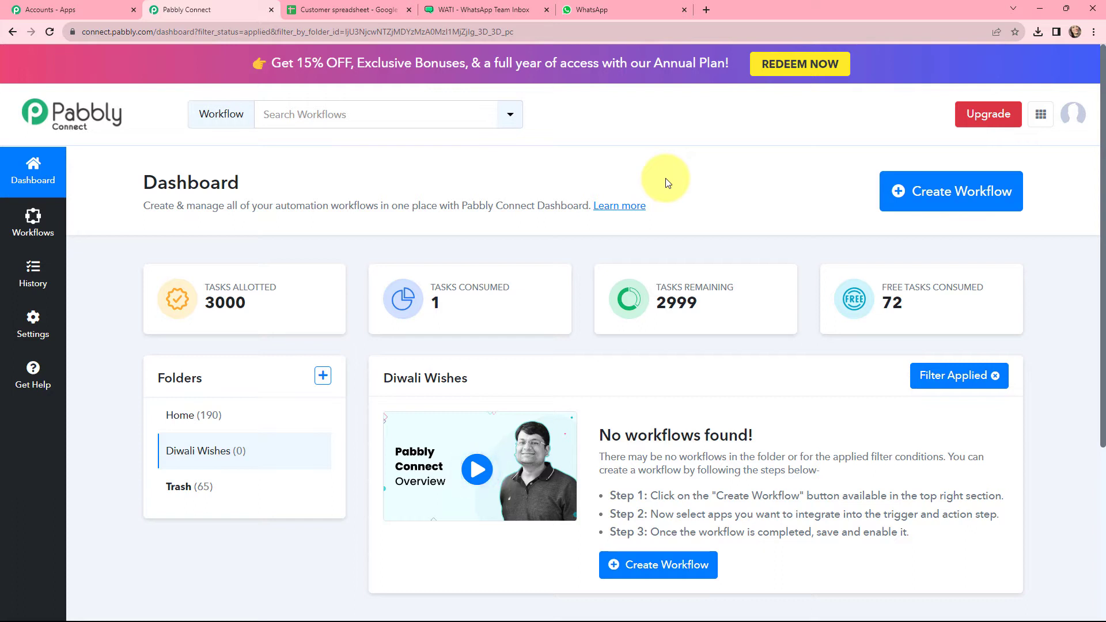
Create workflow 'Send Diwali Wishes to your Customers on WhatsApp using WATI' in folder Diwali Wishes.
click(900, 198)
click(433, 288)
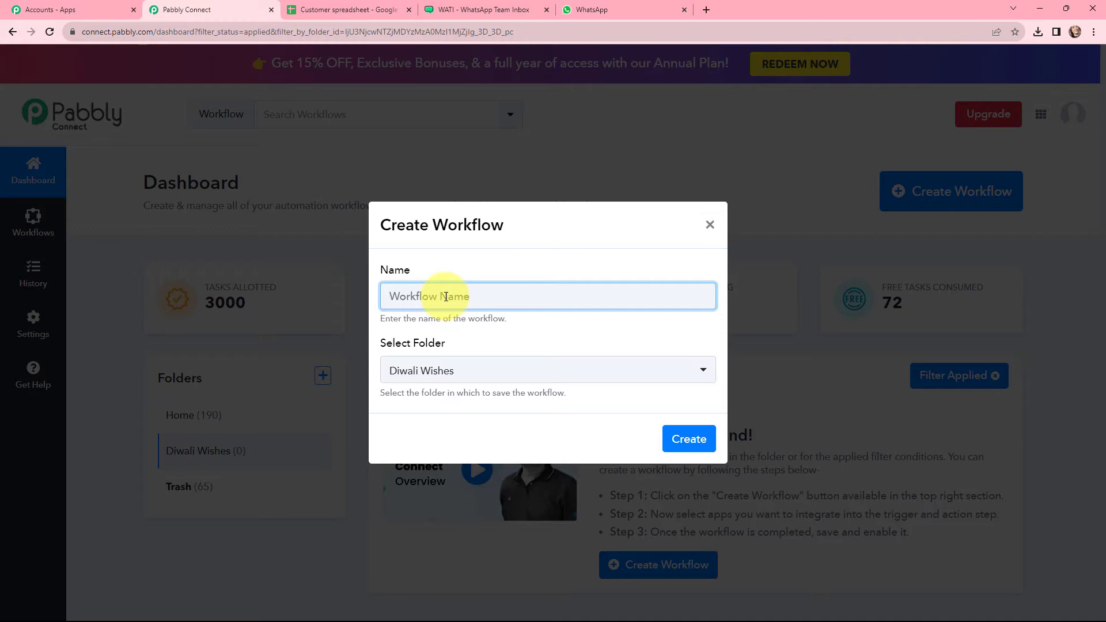
text(Send Diwali Wishes to your Customers on WhatsApp using WATI)
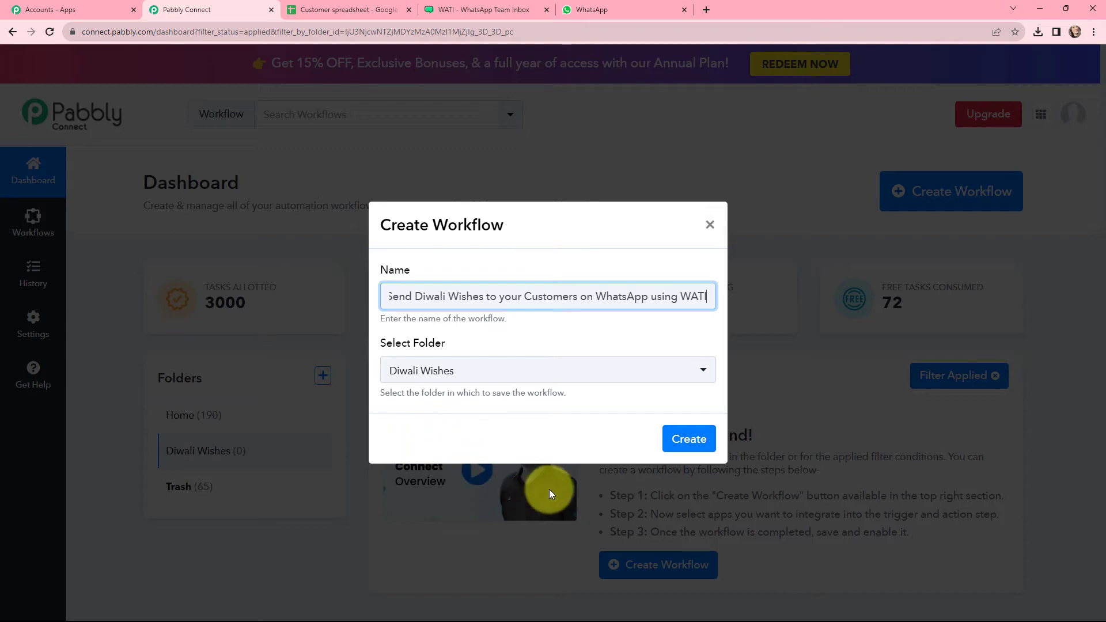
click(690, 444)
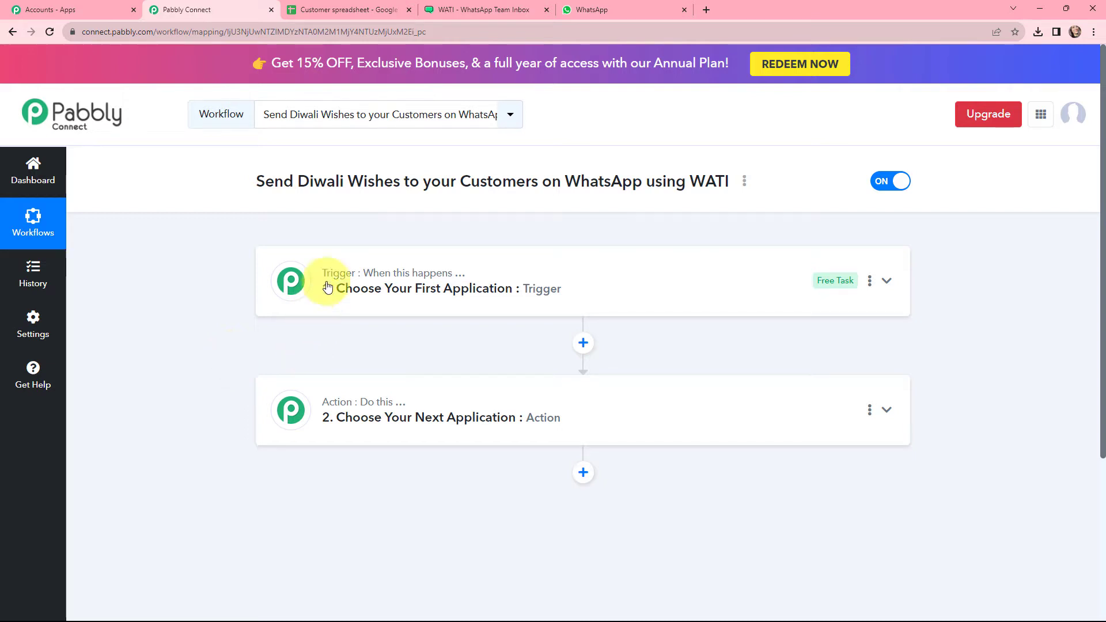
Choose Schedule by Pabbly as the trigger app from the Choose App grid.
mouse_move(383, 280)
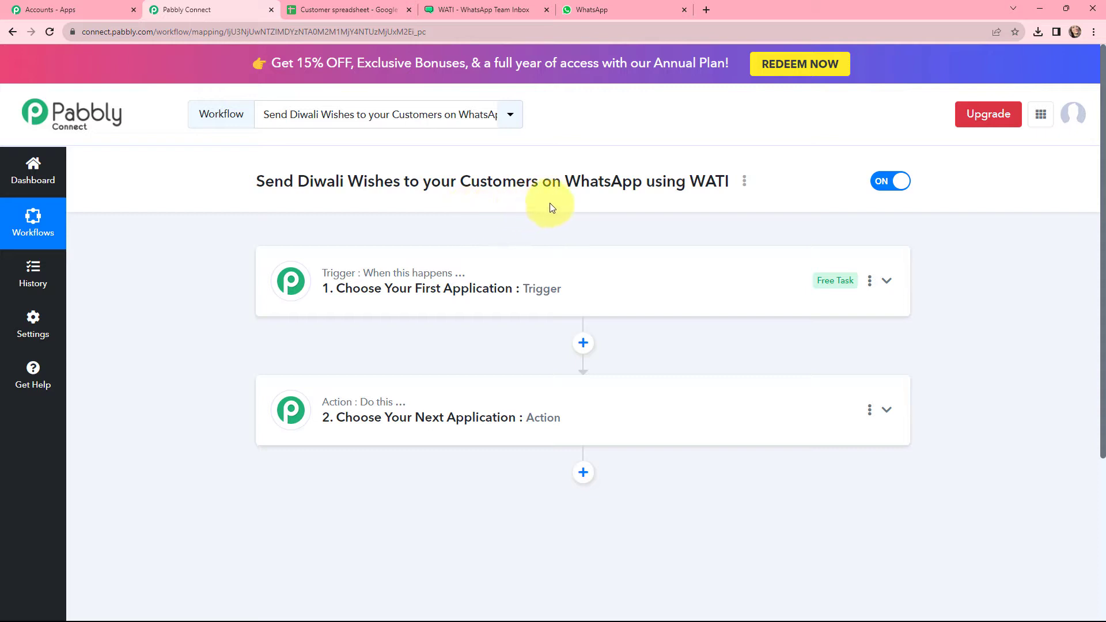
click(276, 279)
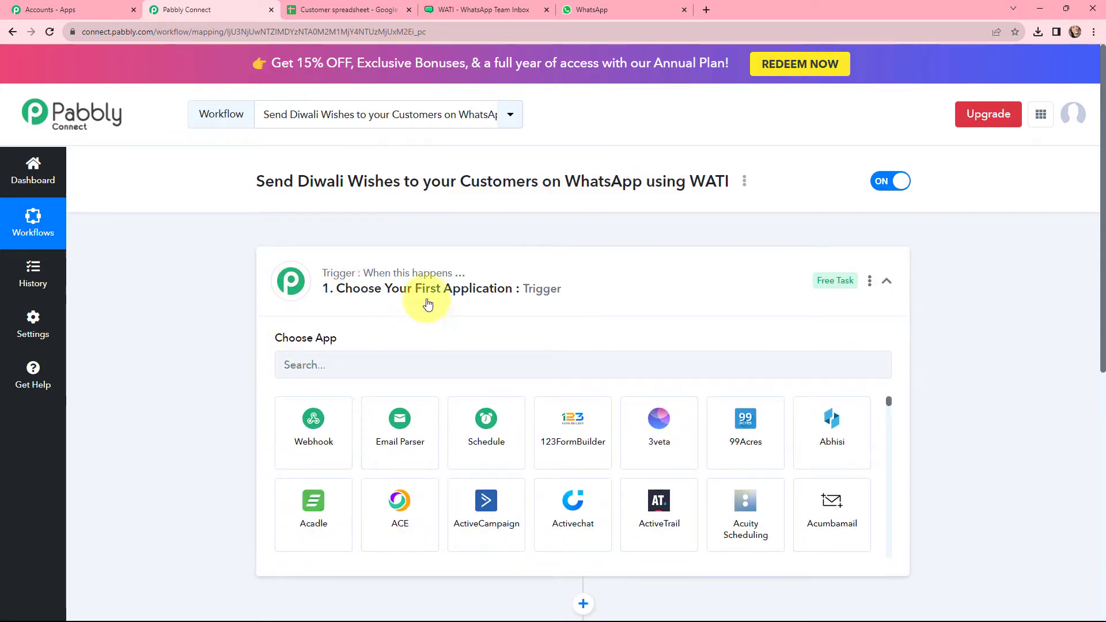
click(466, 424)
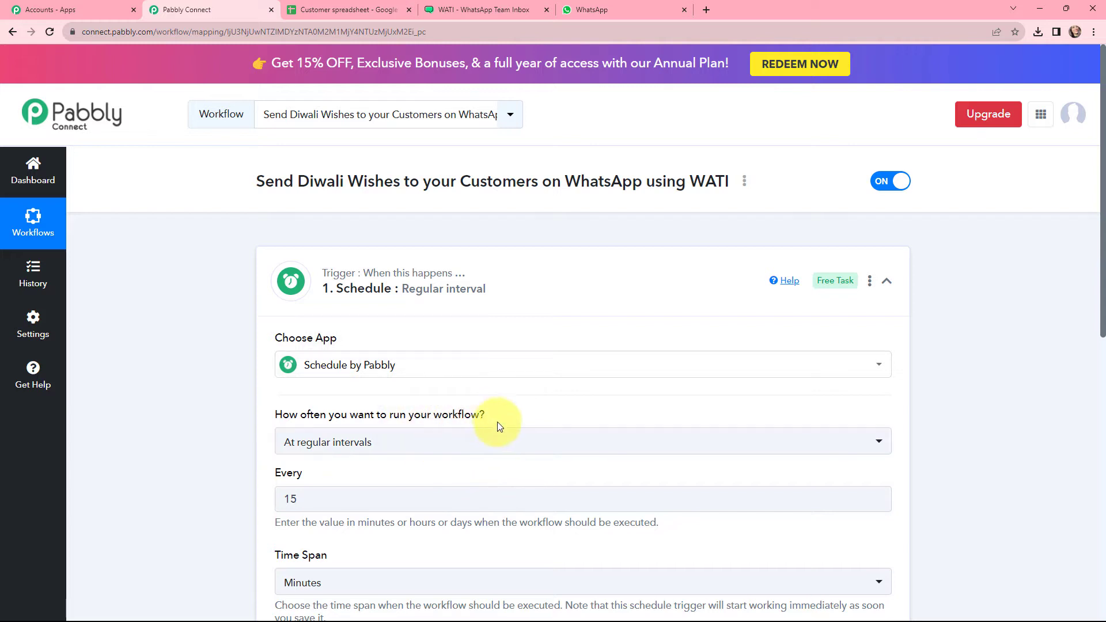
Set the schedule to run Once on 14 Nov 2023 at 10:00.
scroll(518, 422, down, 1)
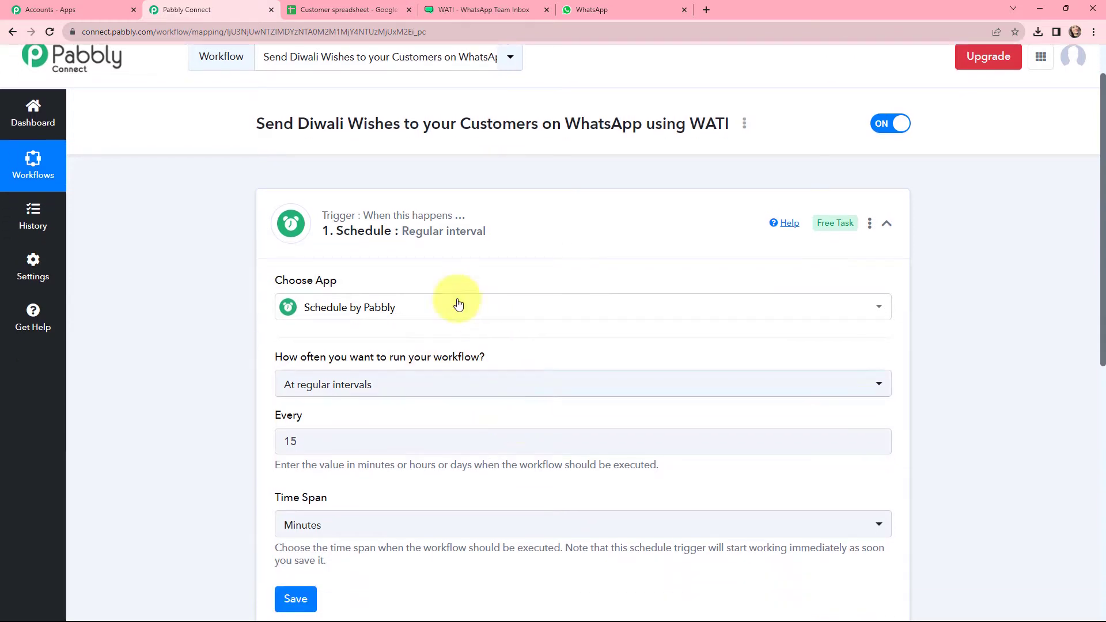
click(385, 384)
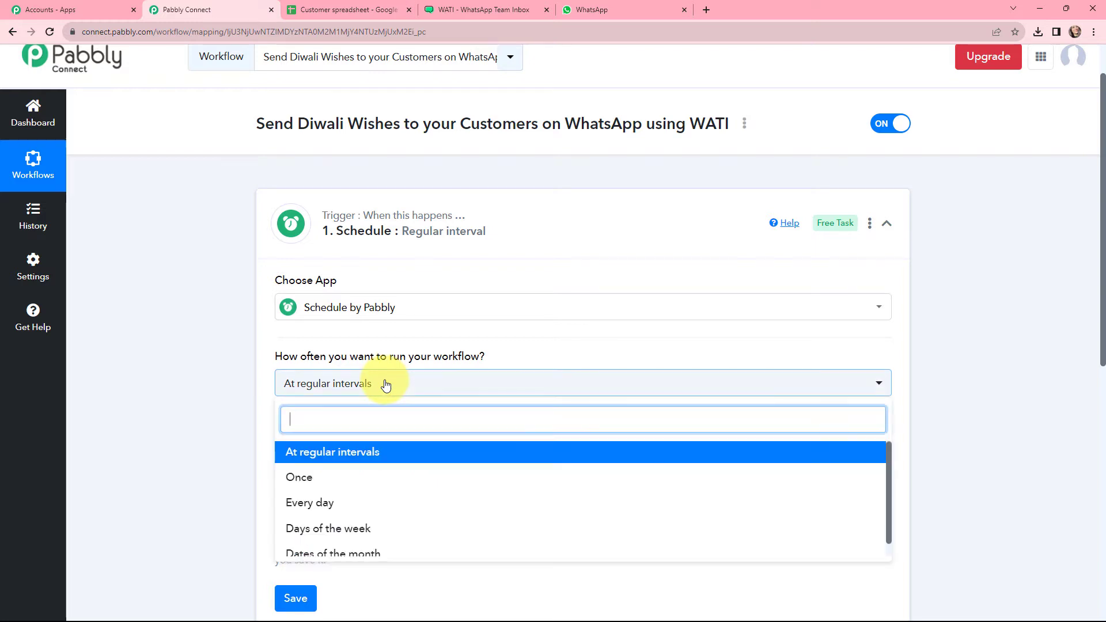
click(353, 476)
scroll(406, 397, down, 1)
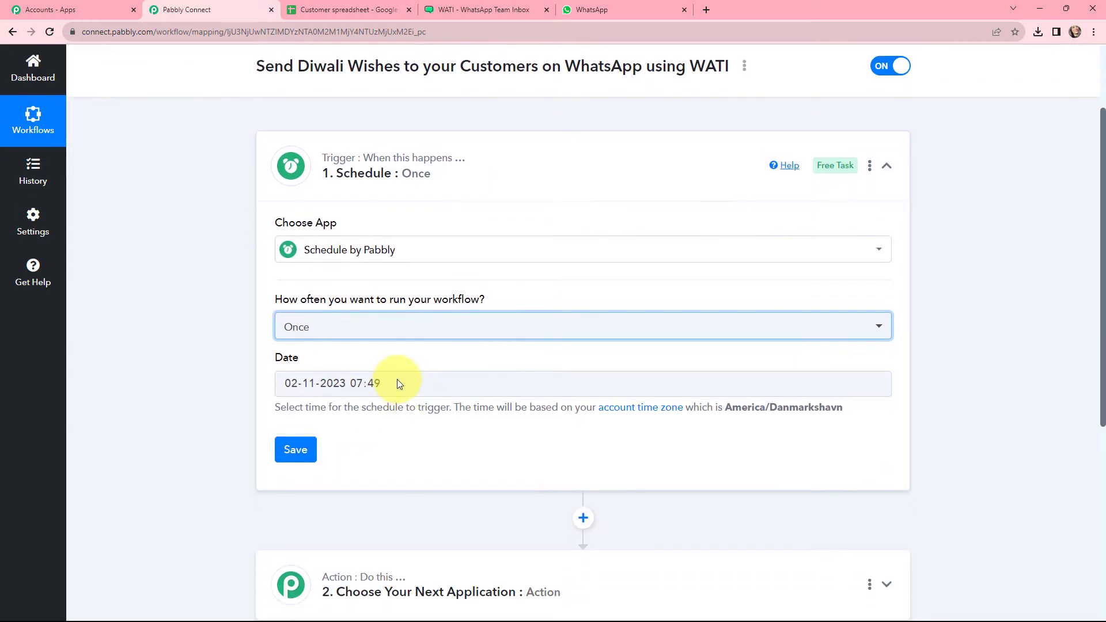
click(398, 383)
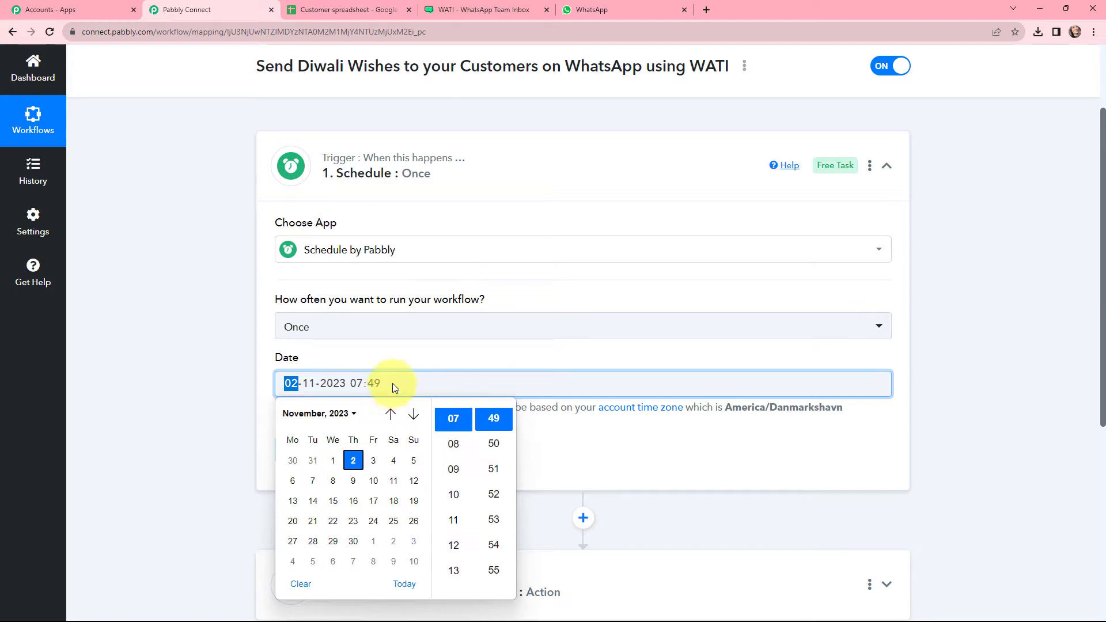
click(312, 500)
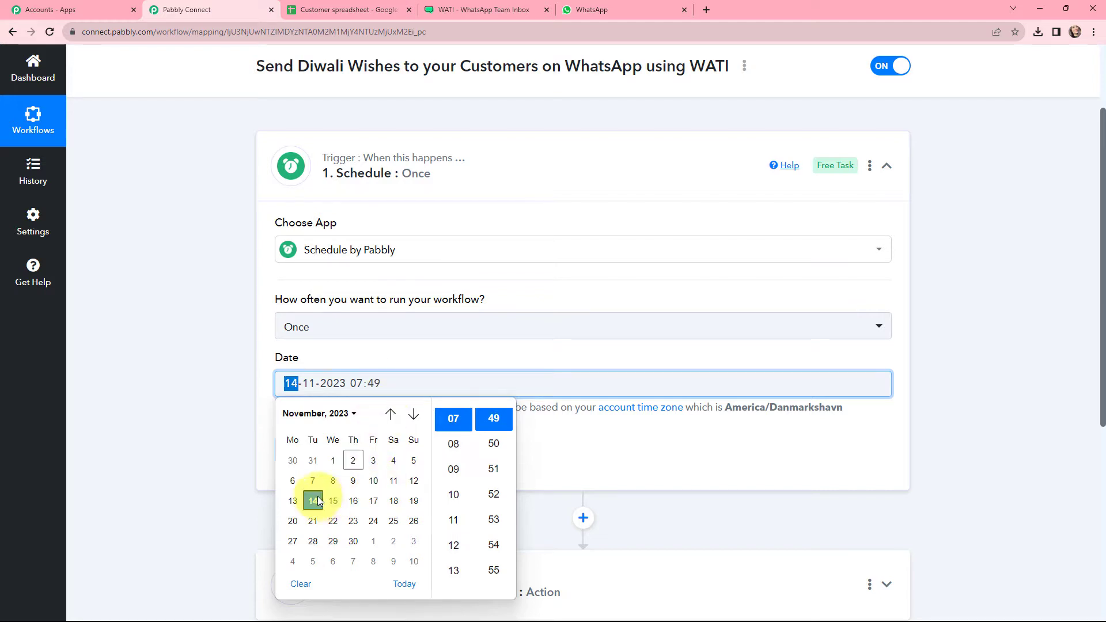
click(455, 498)
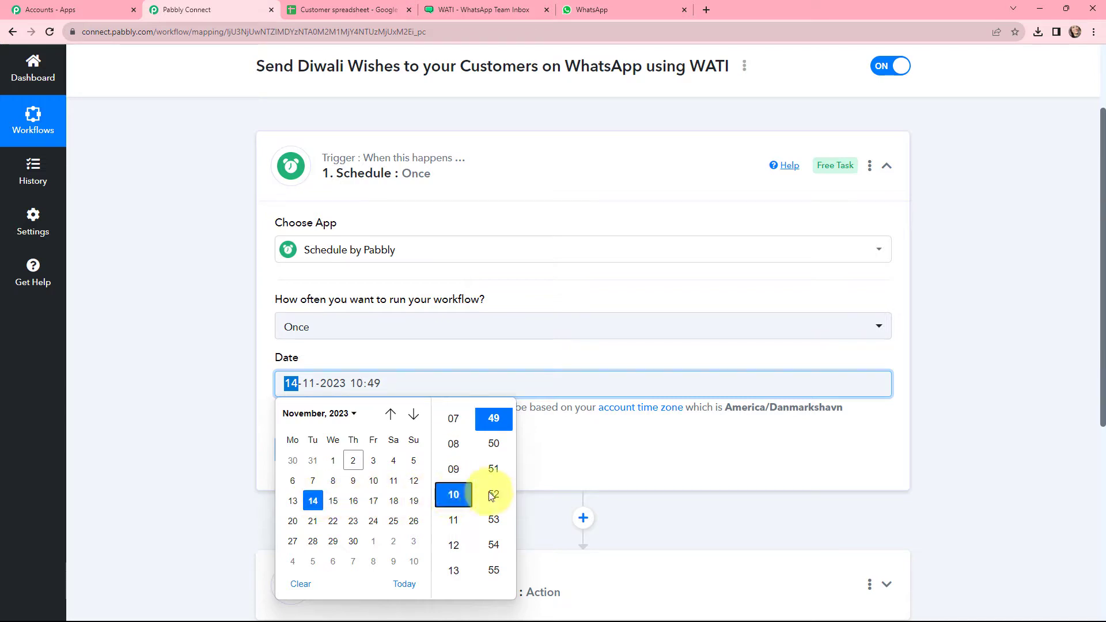
scroll(489, 493, up, 10)
scroll(491, 497, up, 5)
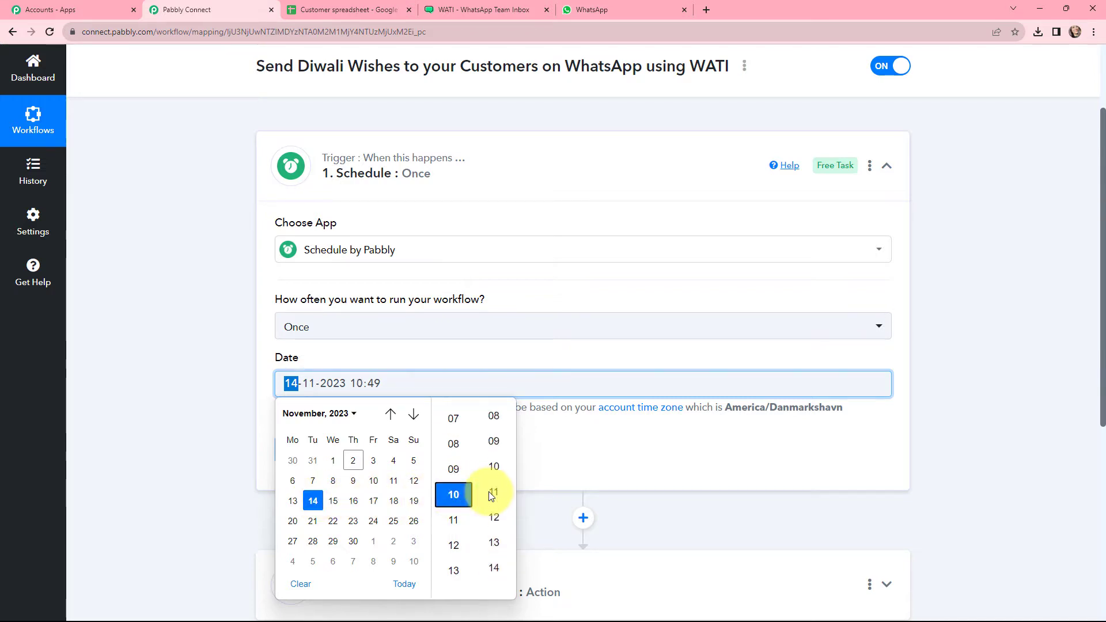
scroll(486, 447, up, 2)
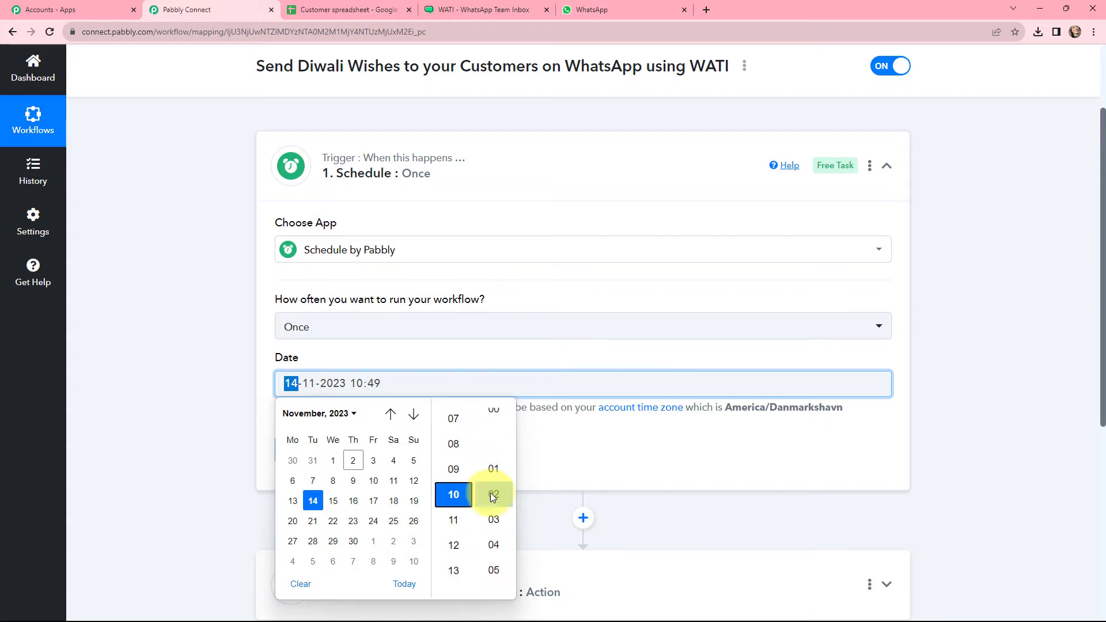
click(488, 415)
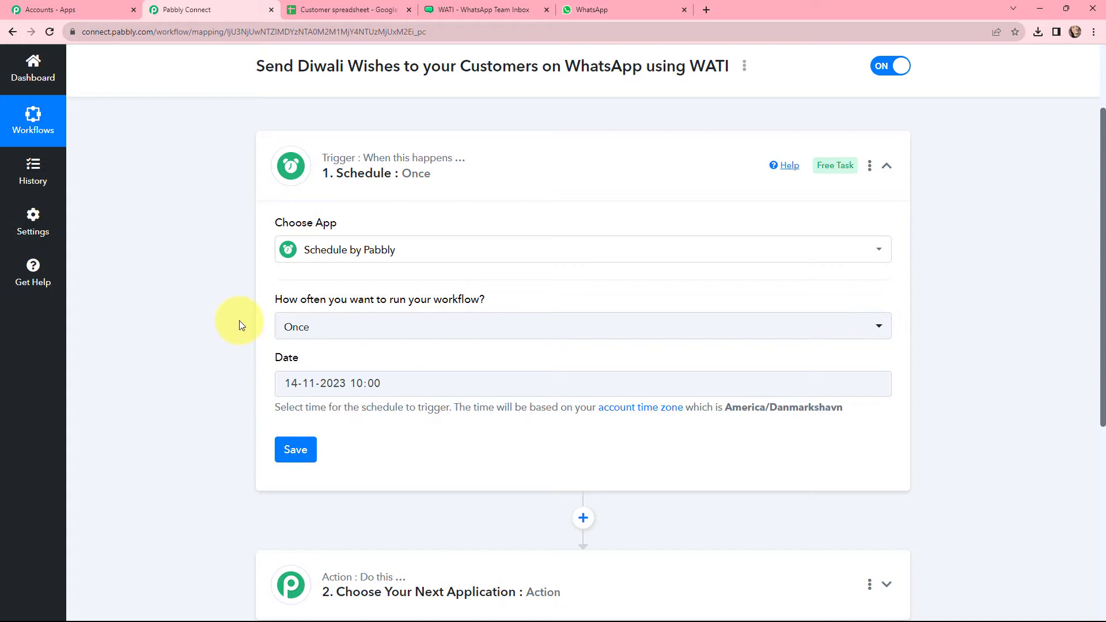
mouse_move(299, 281)
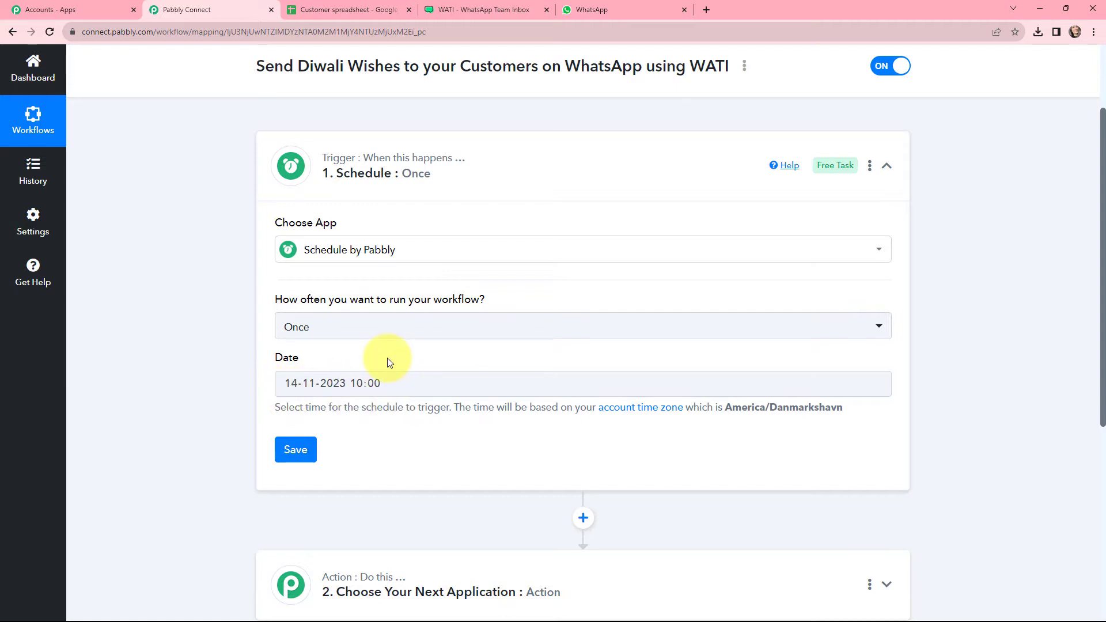
click(291, 450)
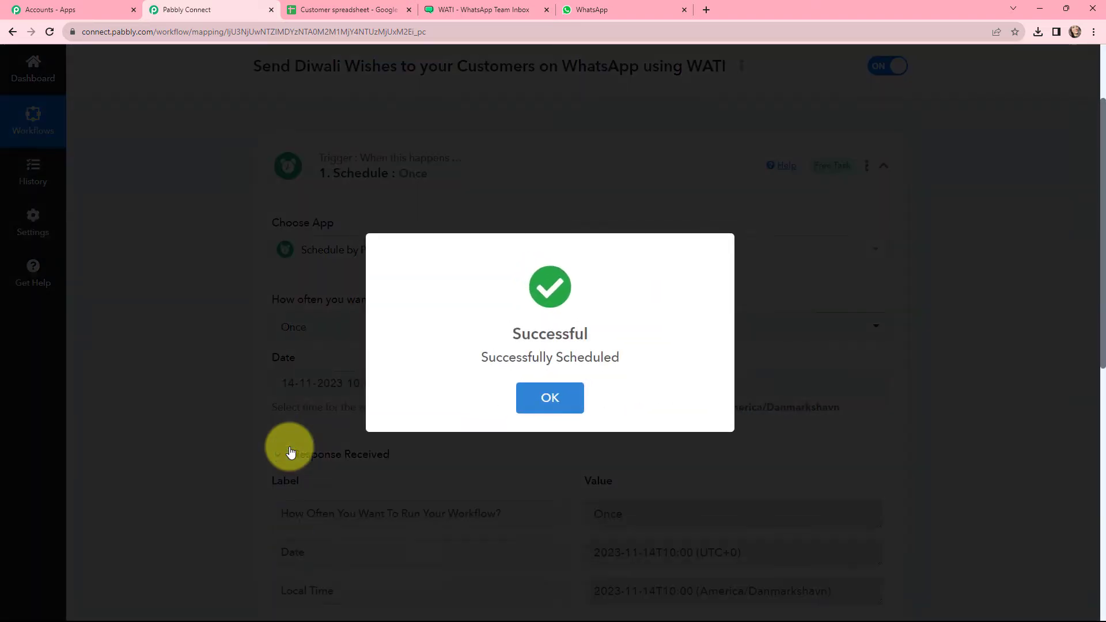
click(576, 386)
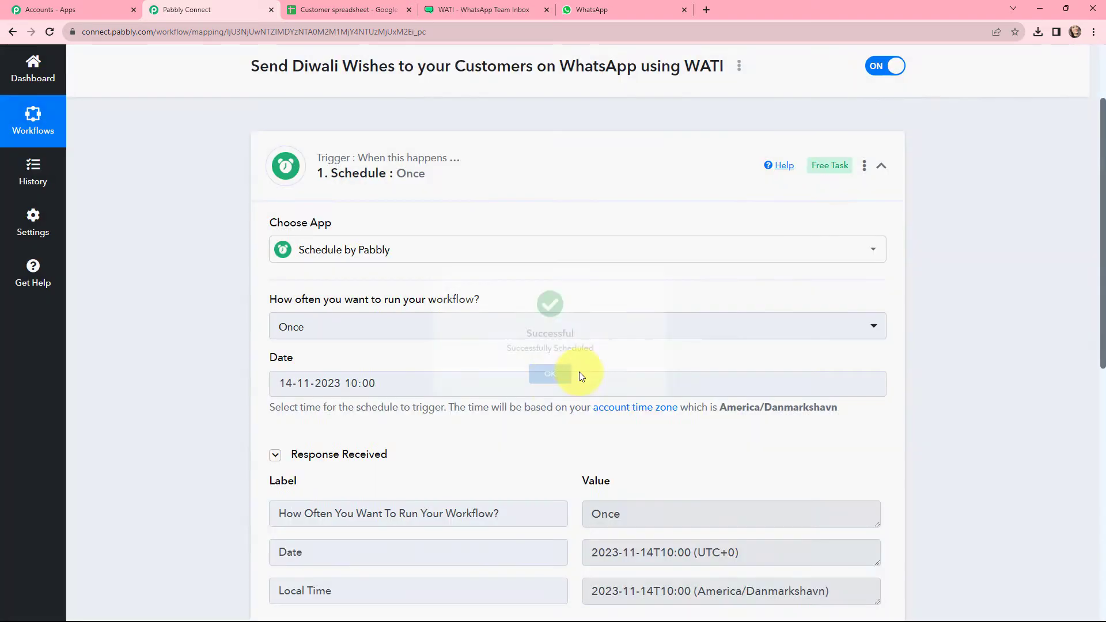
scroll(573, 304, down, 2)
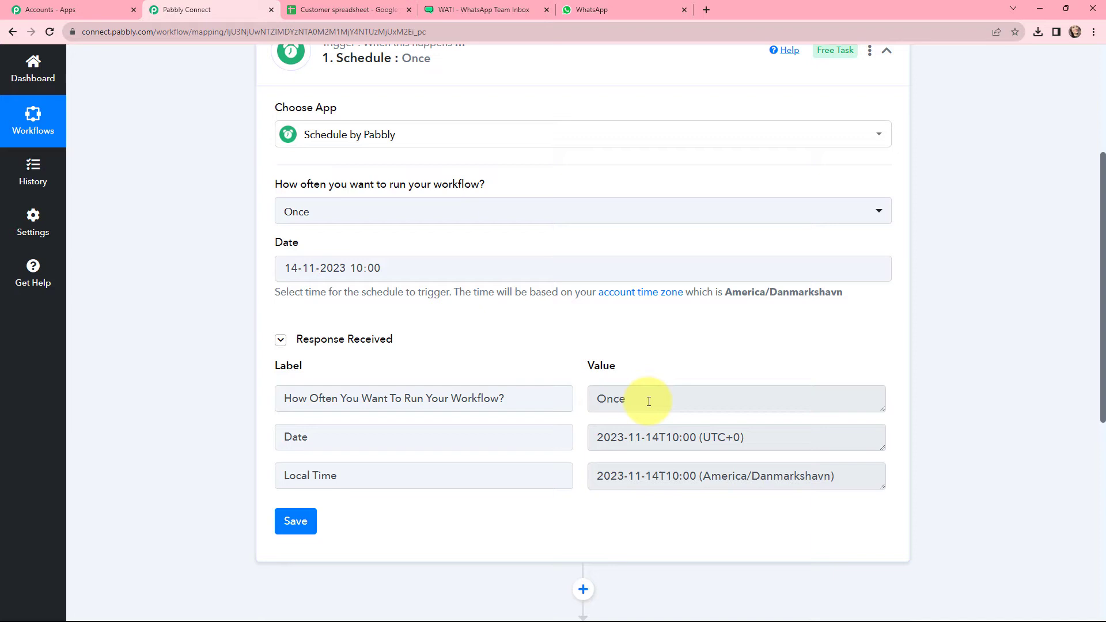
drag(648, 401, 526, 402)
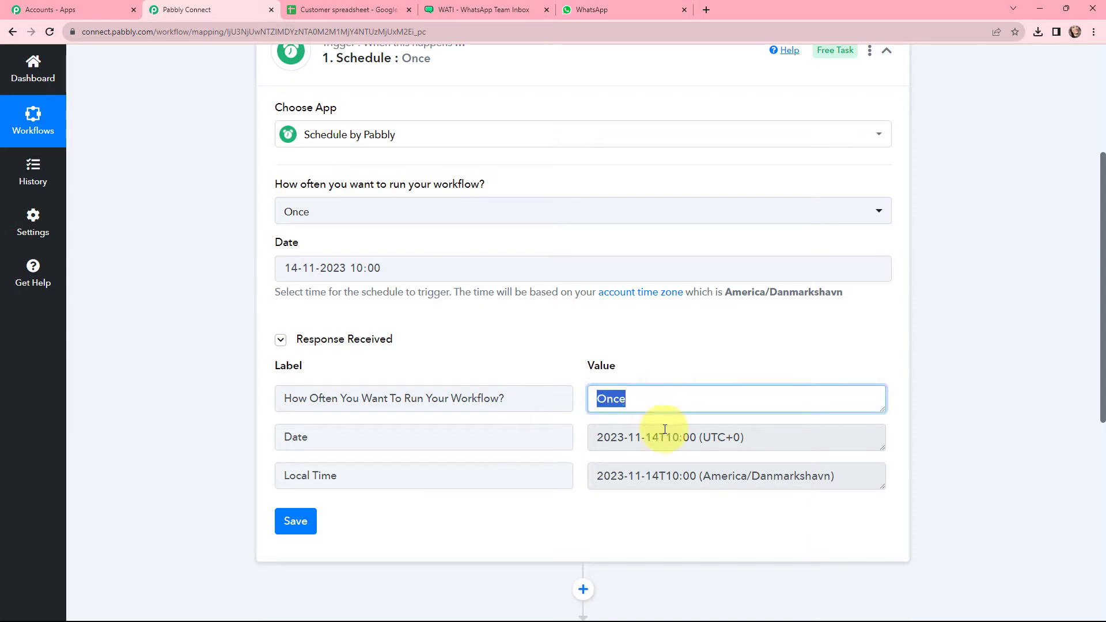
drag(764, 441, 572, 455)
click(573, 455)
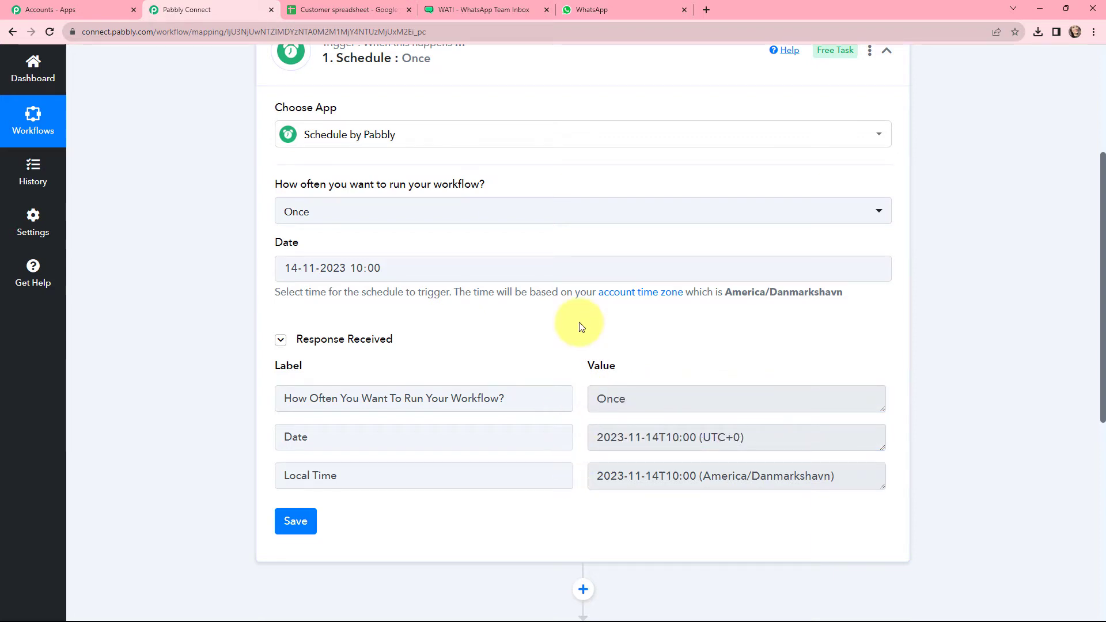
scroll(568, 271, down, 5)
click(509, 323)
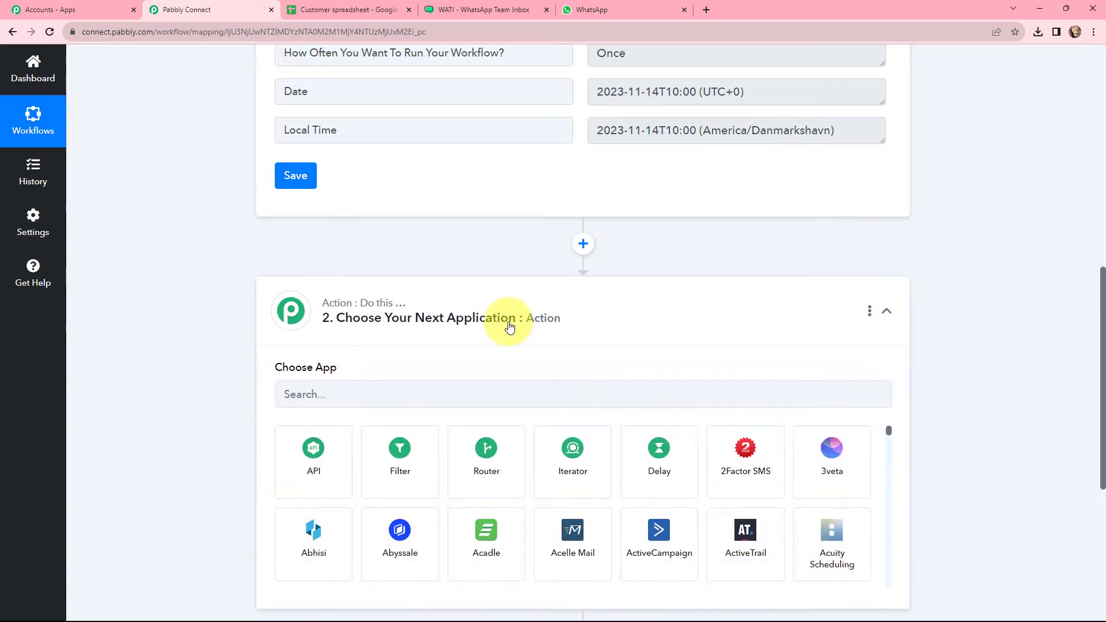
click(309, 8)
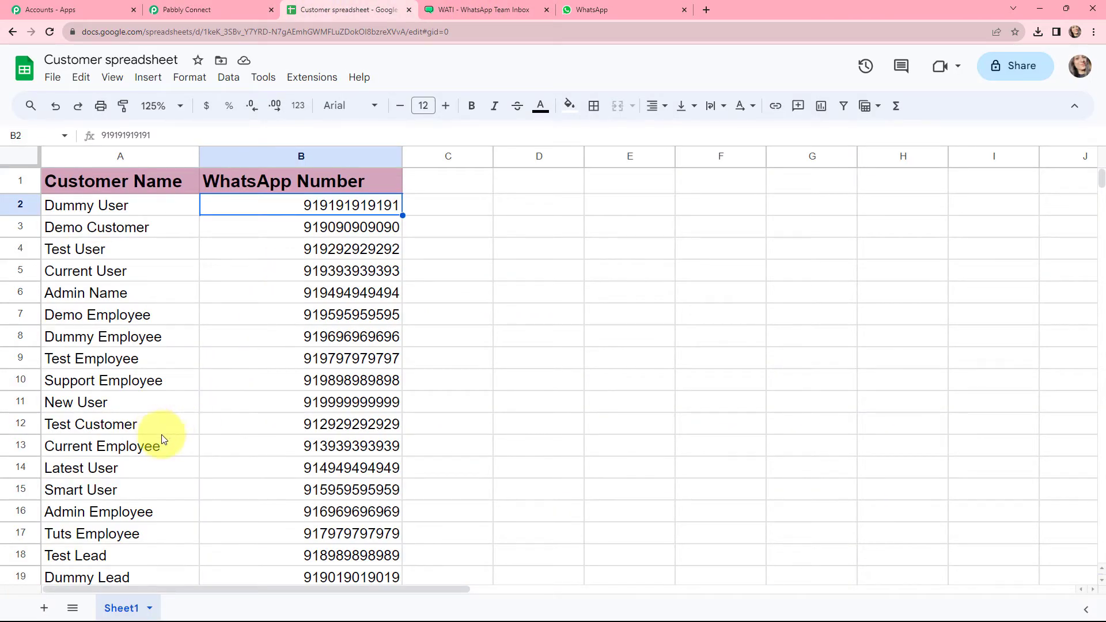
click(117, 183)
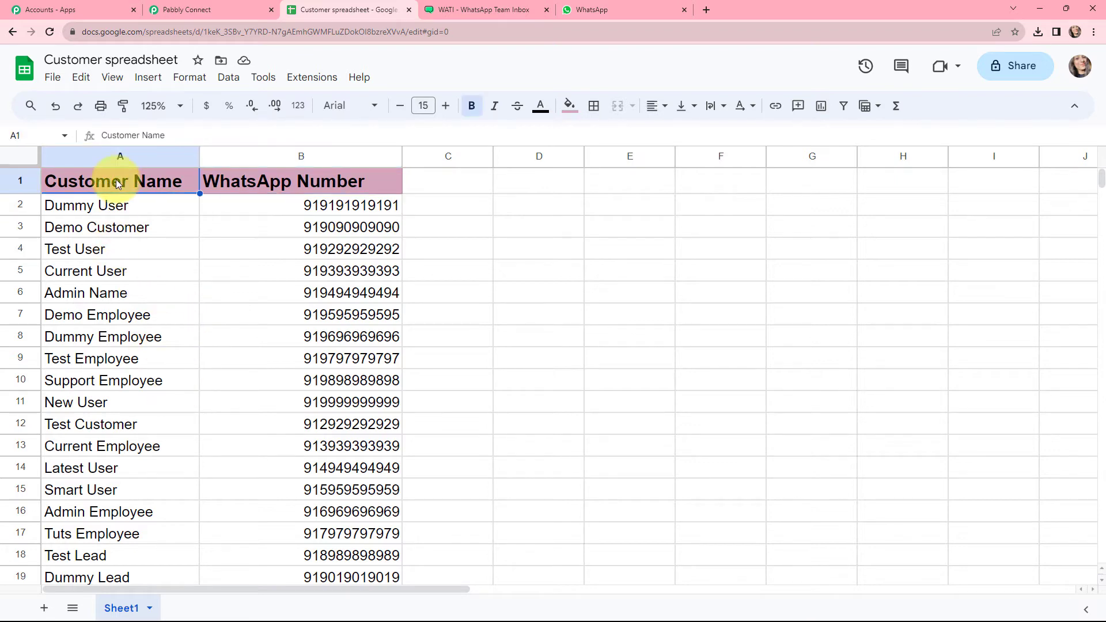
click(254, 184)
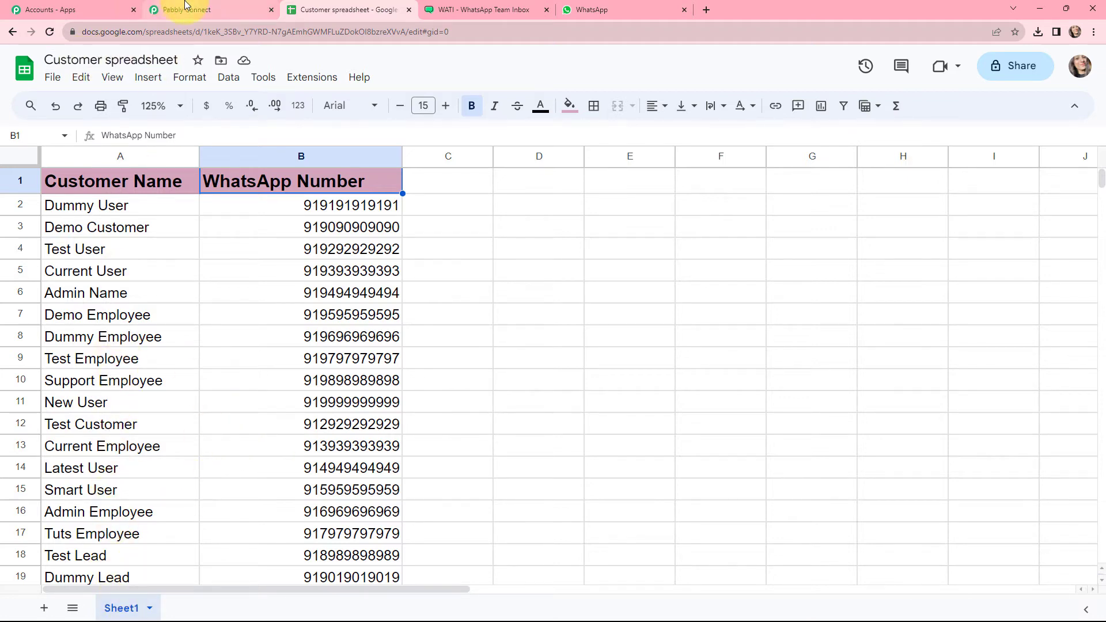
click(146, 6)
Pick Google Sheets (searched 'goog') as the action app with the Get Row(s) event.
scroll(472, 306, down, 2)
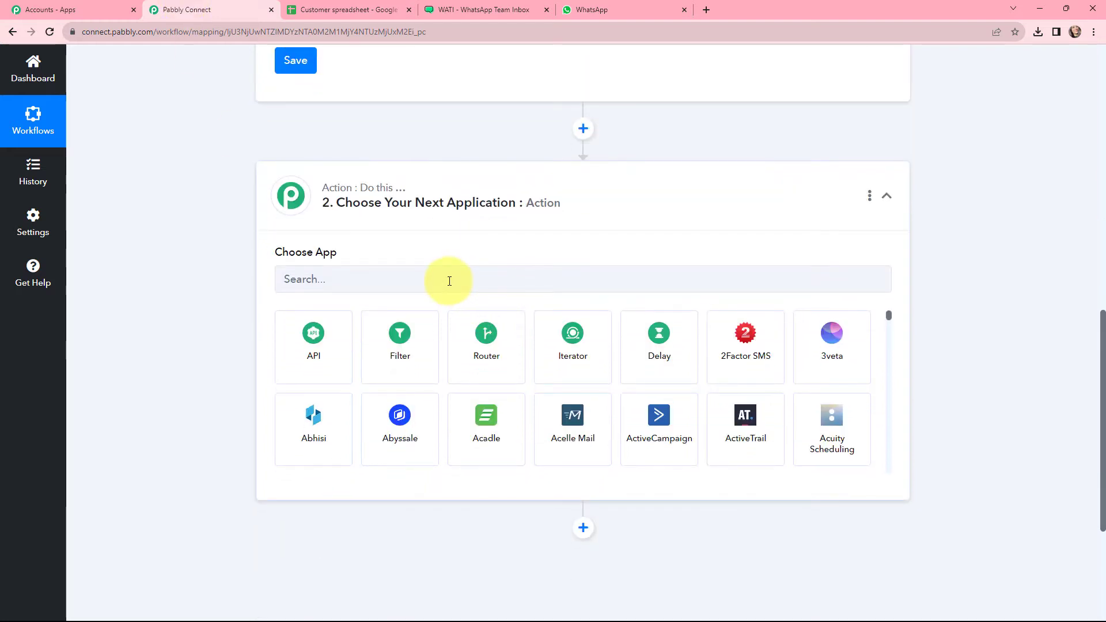
click(449, 281)
text(g)
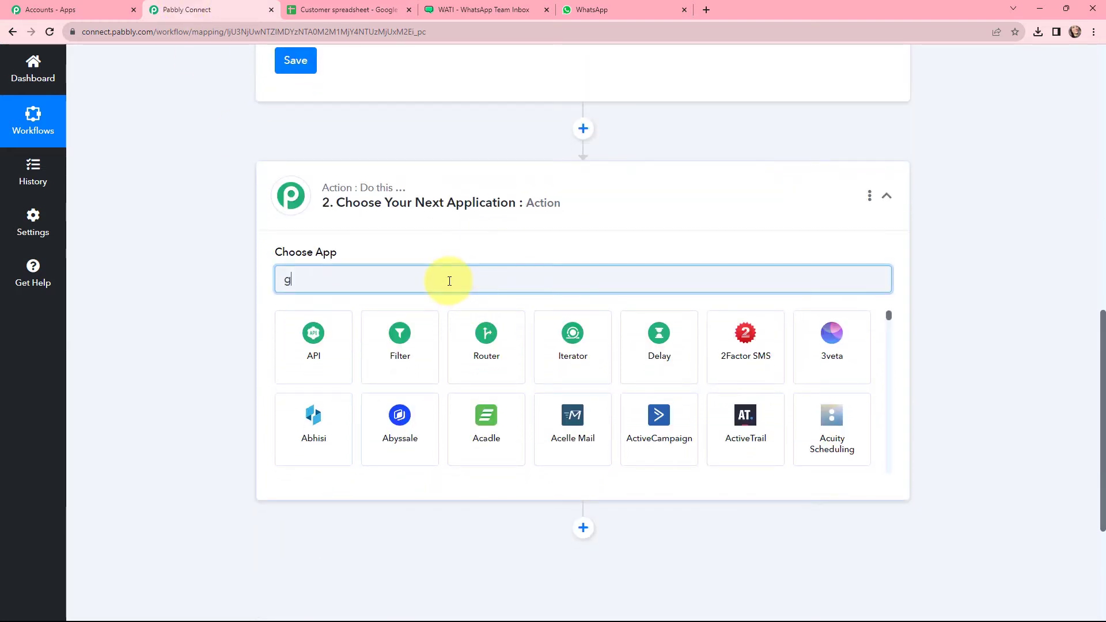
text(oog)
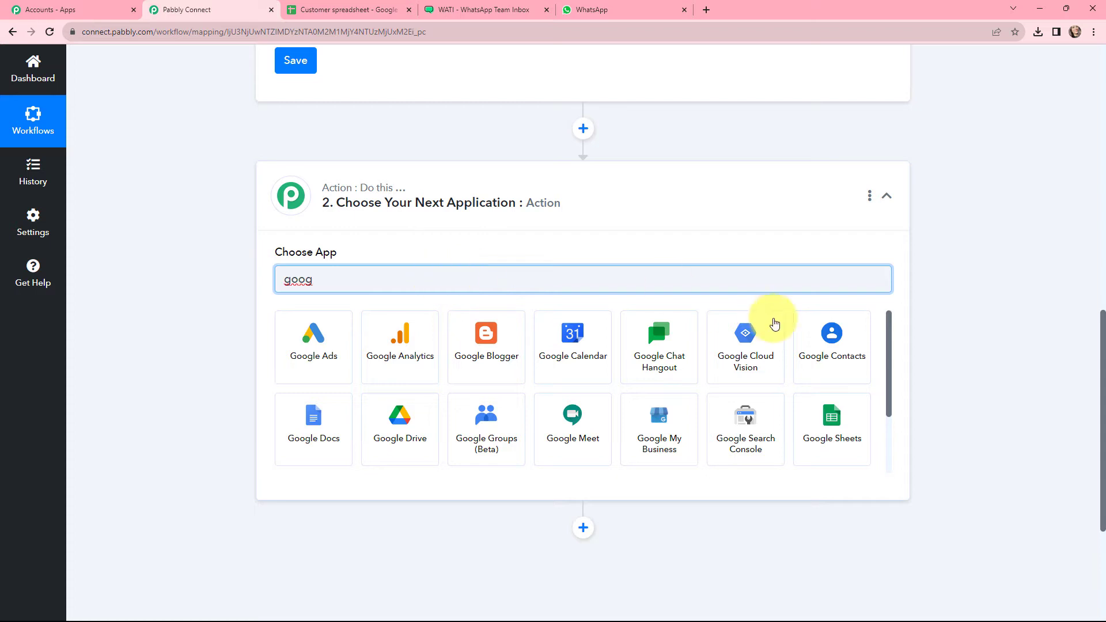
click(825, 450)
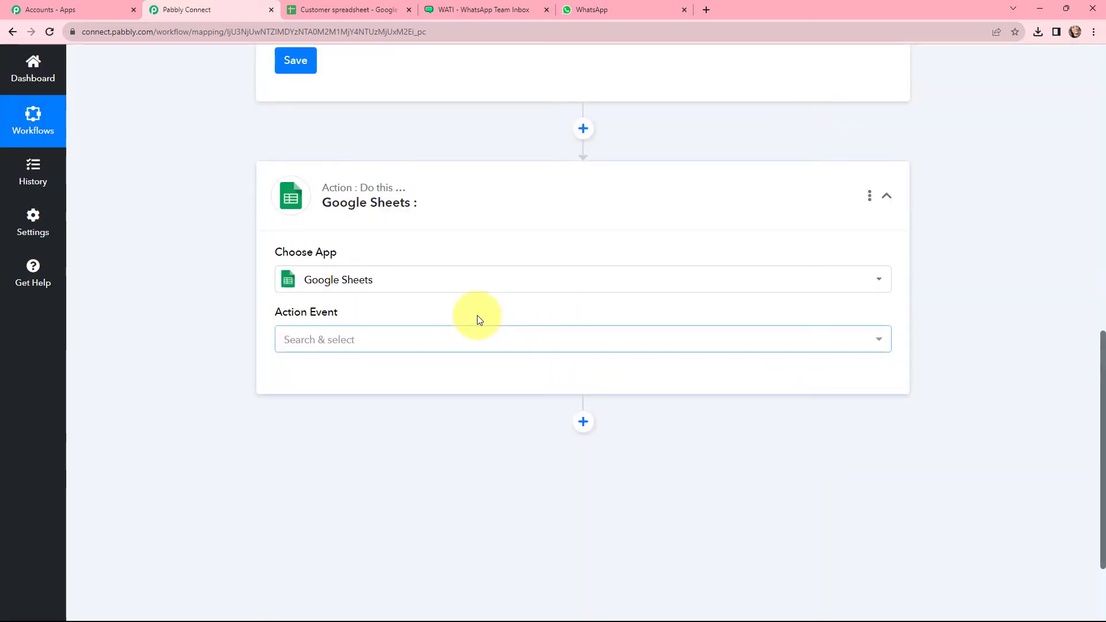
click(367, 345)
scroll(374, 443, down, 2)
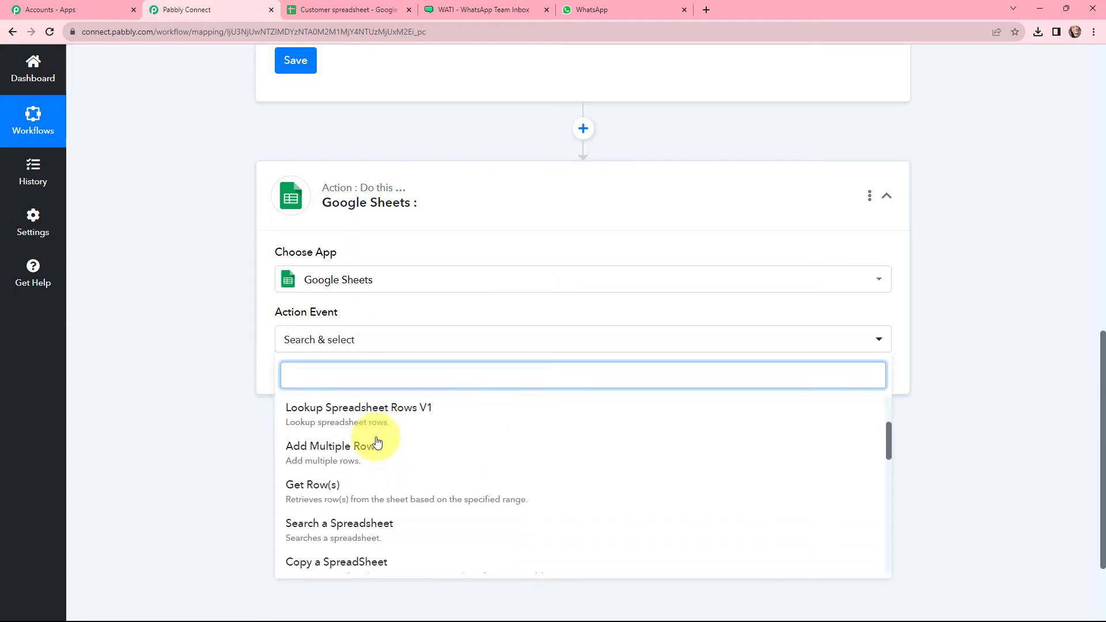
click(363, 487)
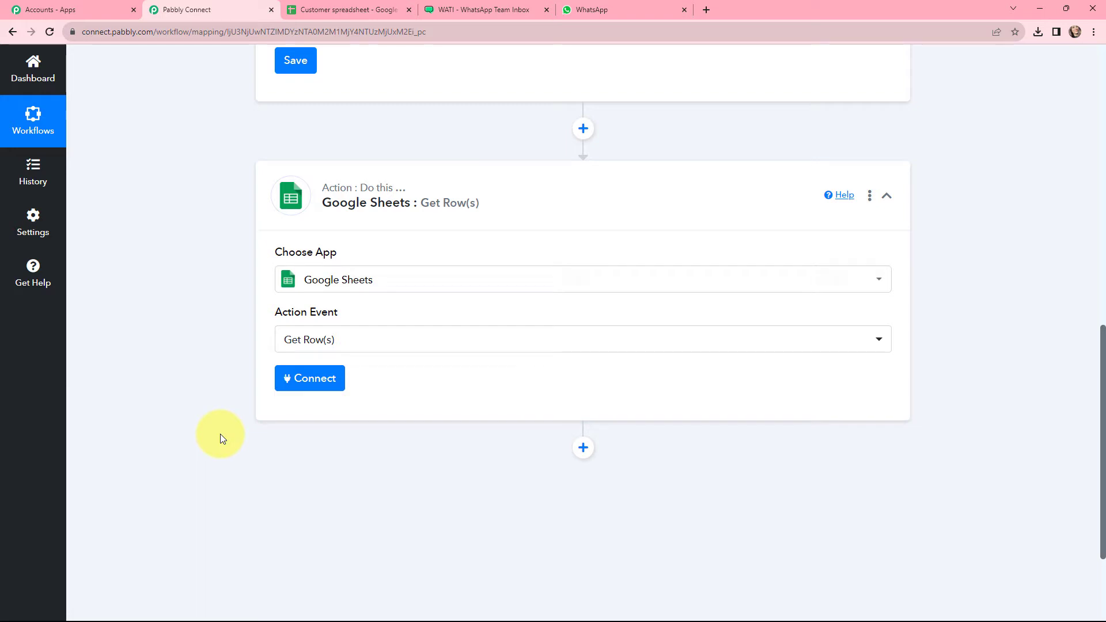
click(312, 380)
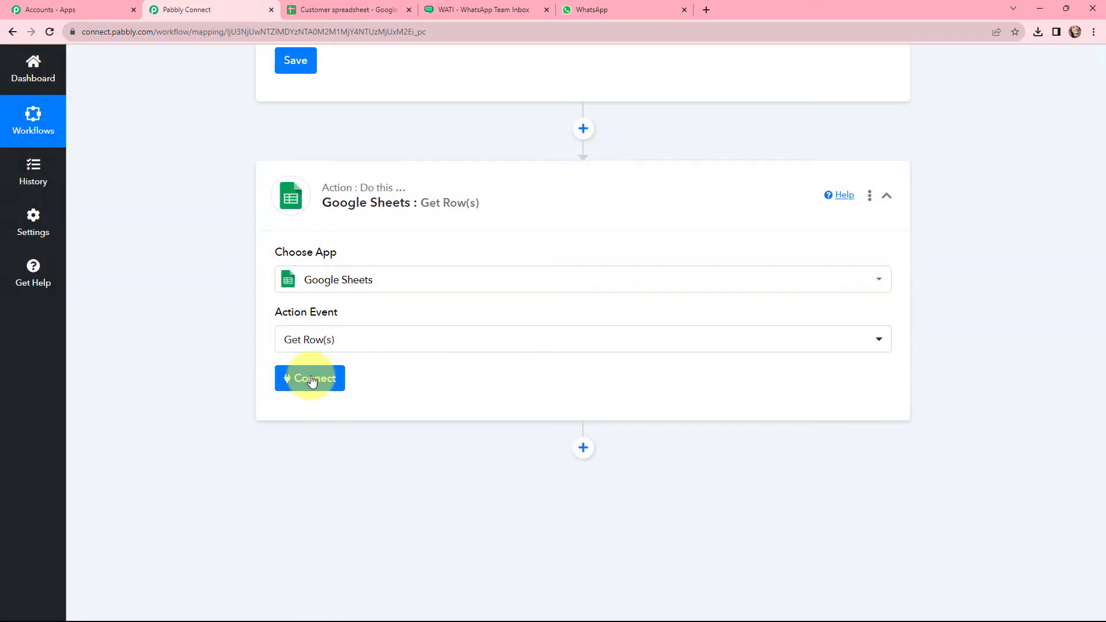
Add a new Google Sheets connection through Sign in with Google and allow access.
click(512, 185)
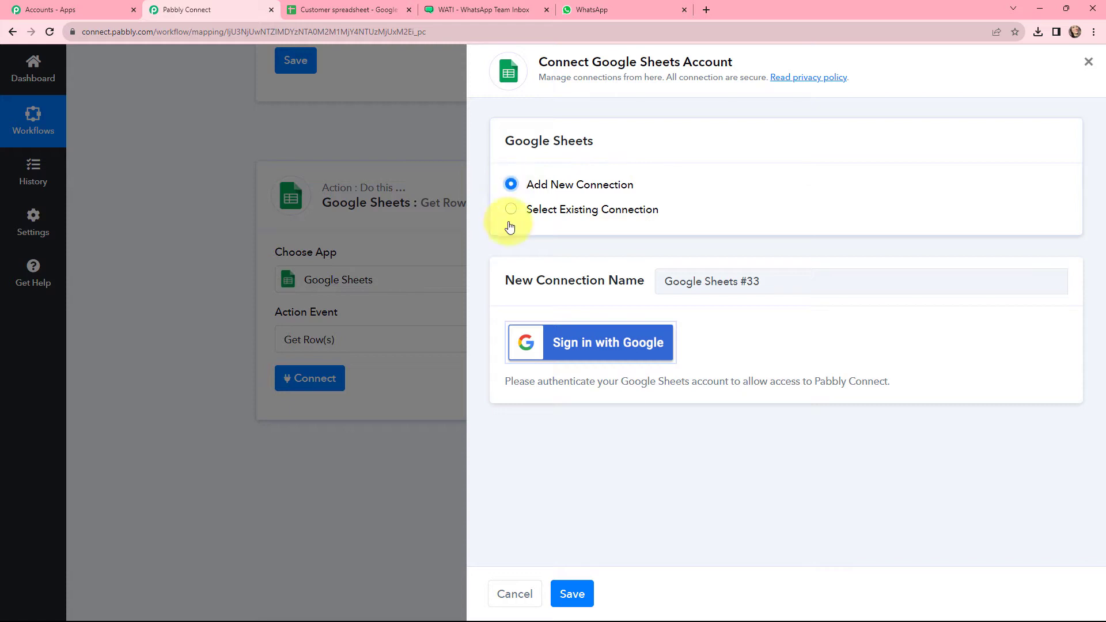
click(586, 344)
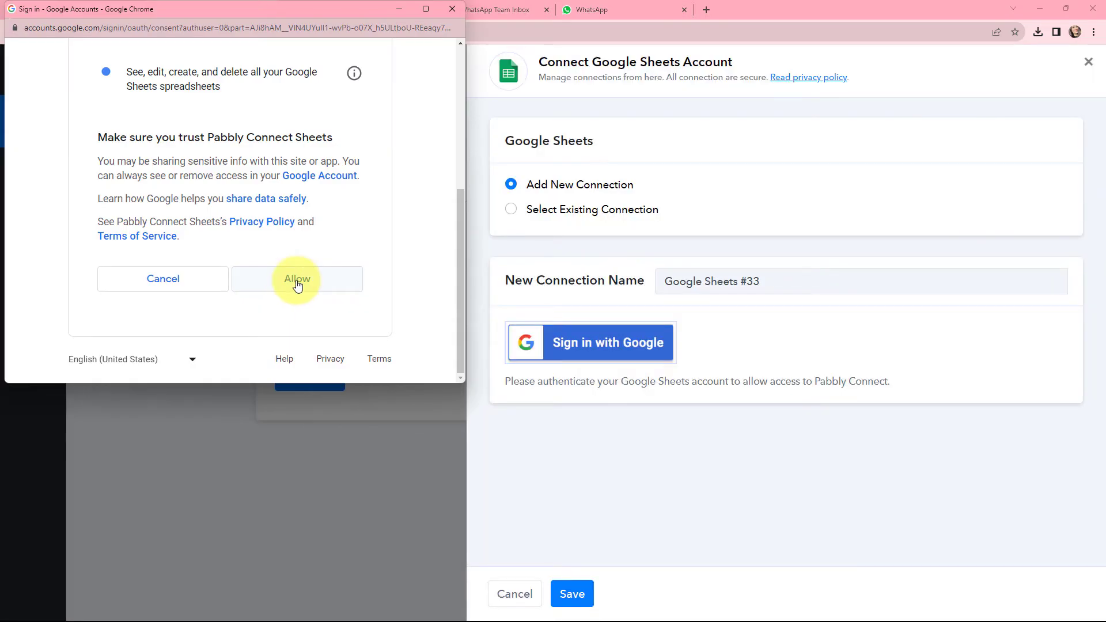
click(297, 284)
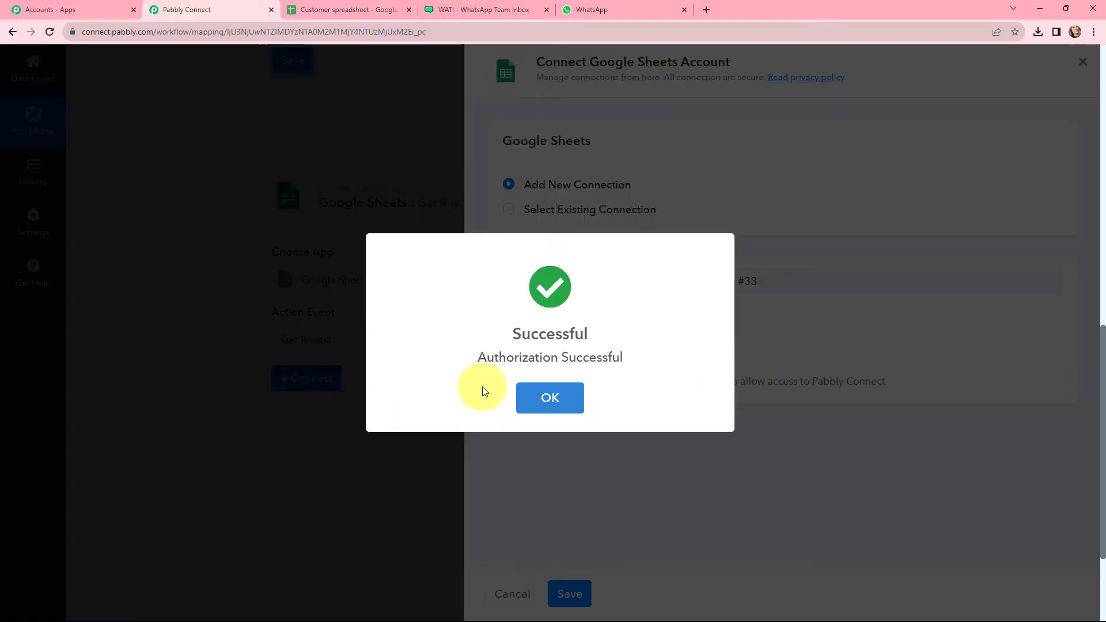
click(570, 391)
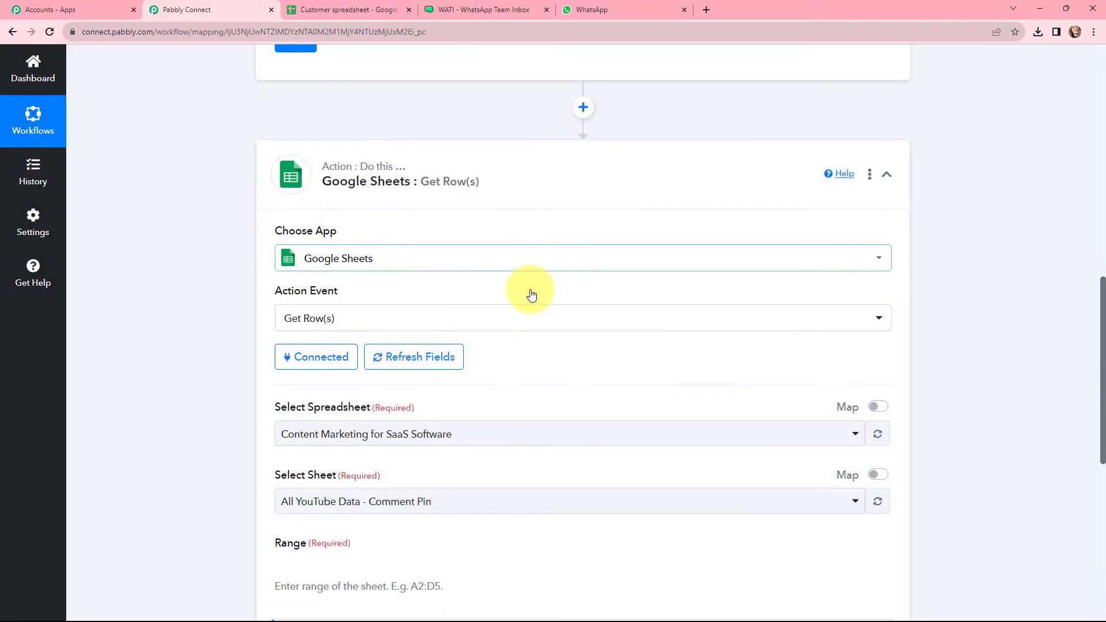
scroll(529, 294, down, 2)
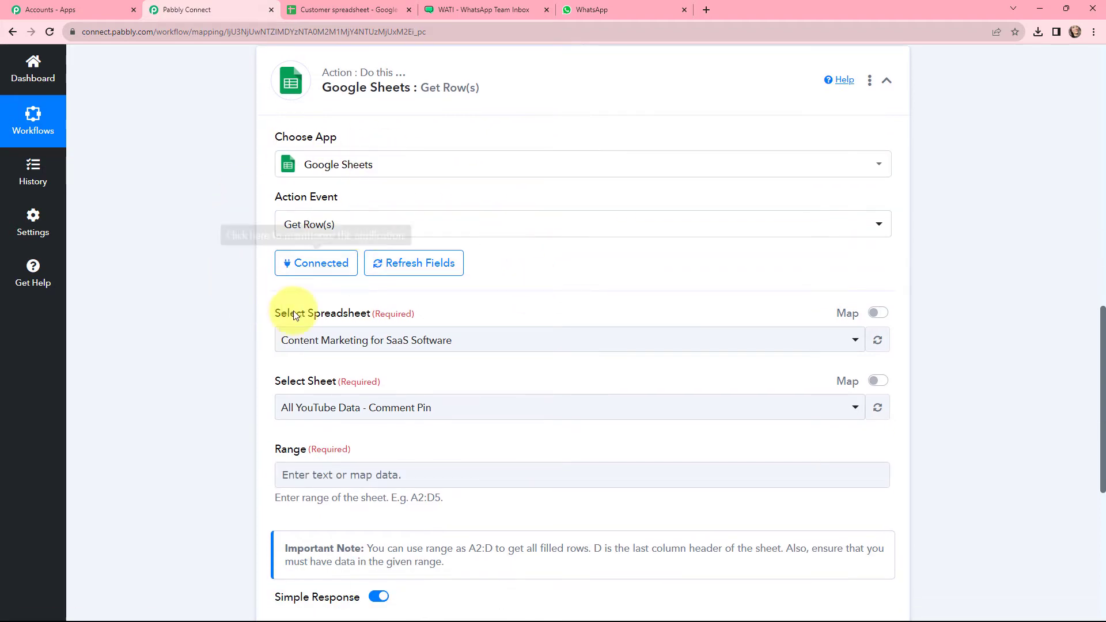
Refresh fields and select the Customer spreadsheet, with Sheet1 filling in automatically.
scroll(576, 240, down, 1)
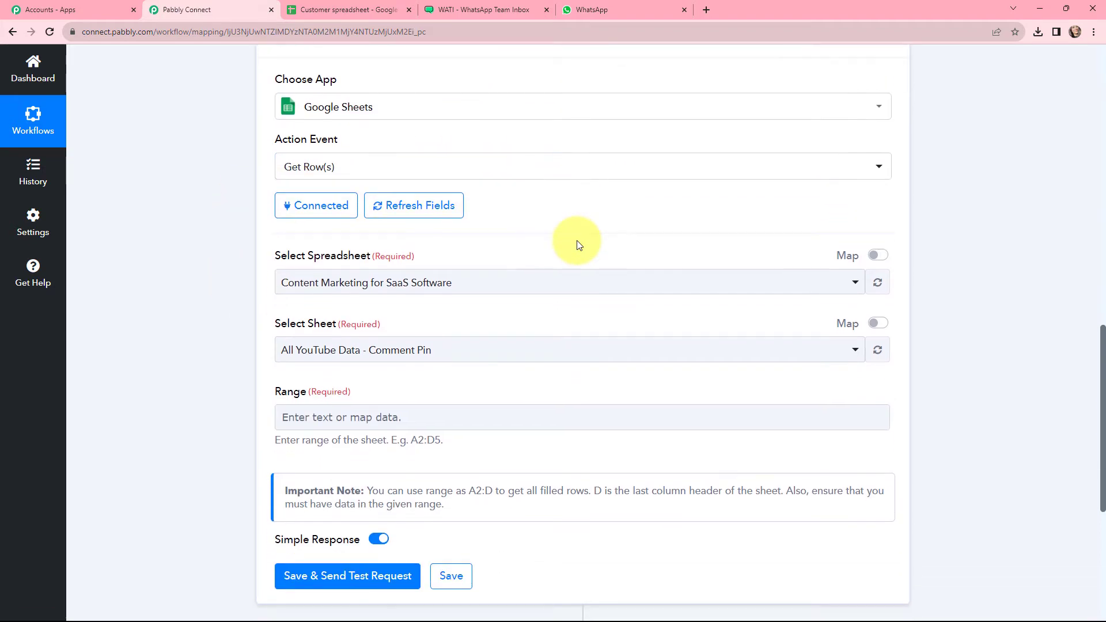
click(348, 9)
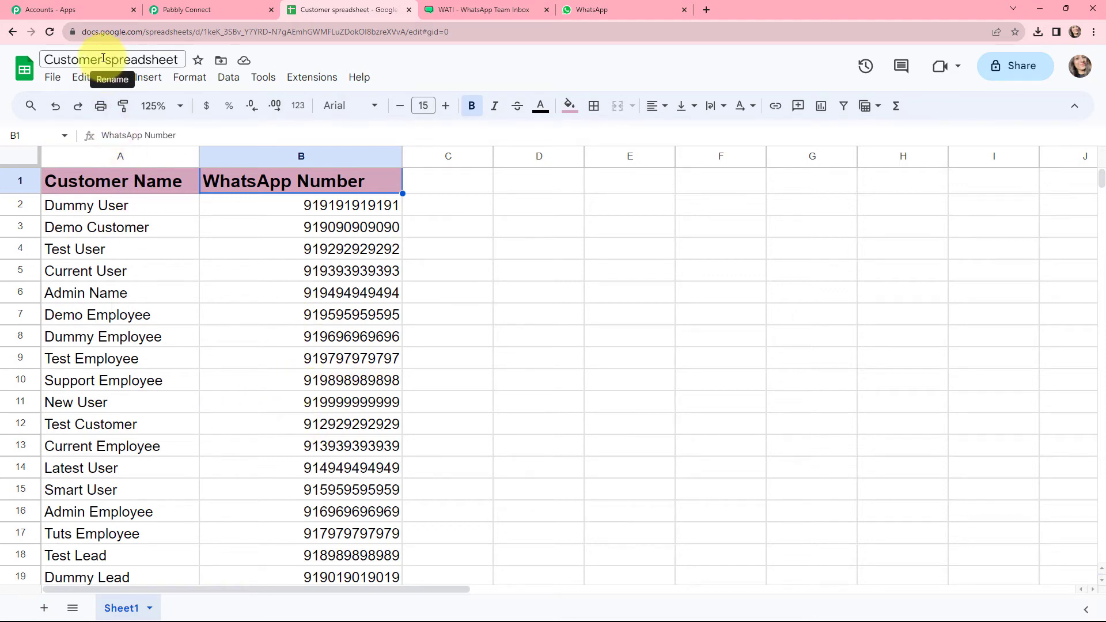
click(180, 6)
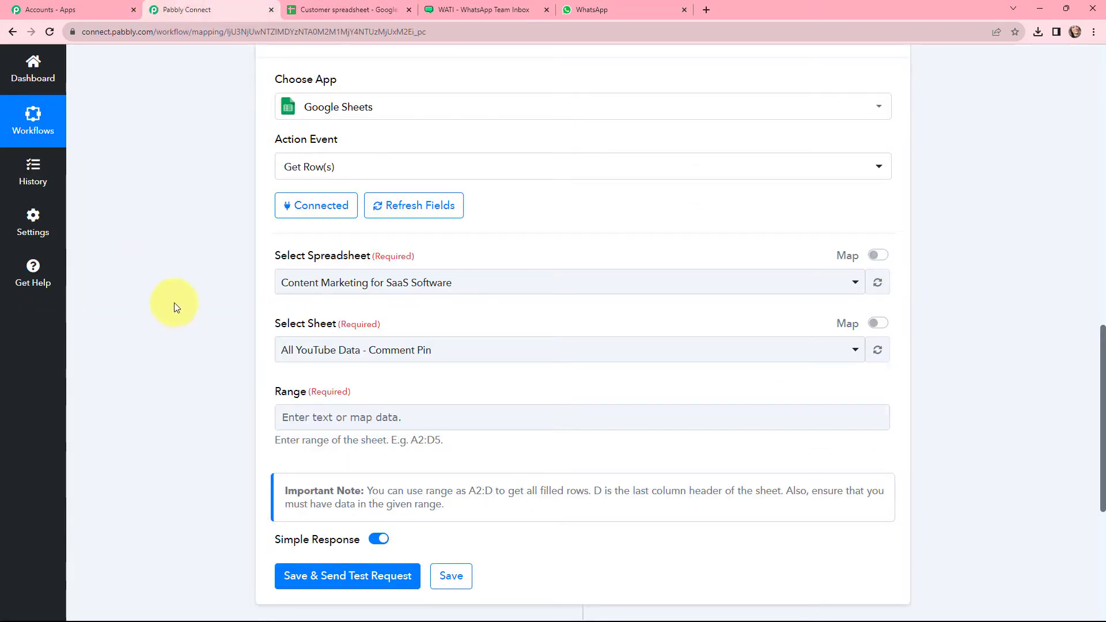
click(416, 207)
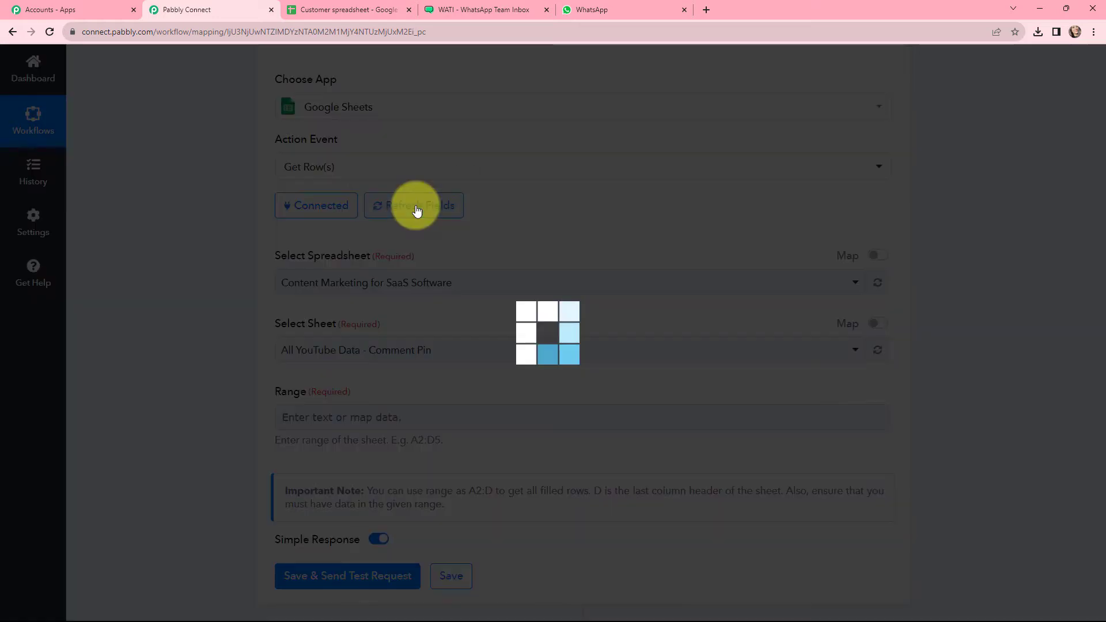
click(450, 285)
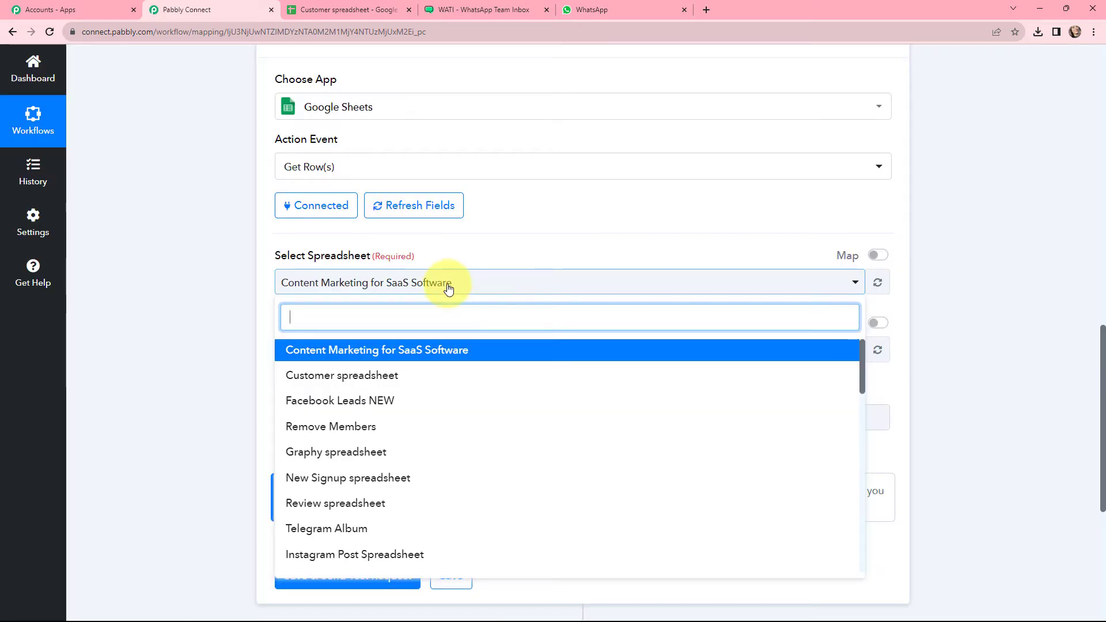
click(352, 382)
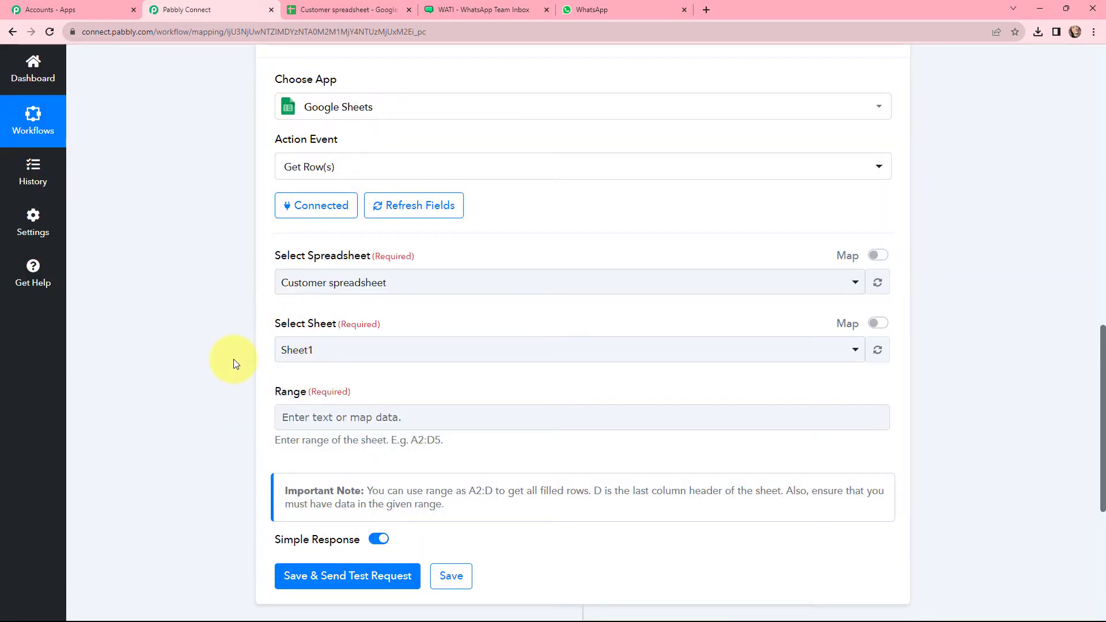
scroll(363, 348, down, 2)
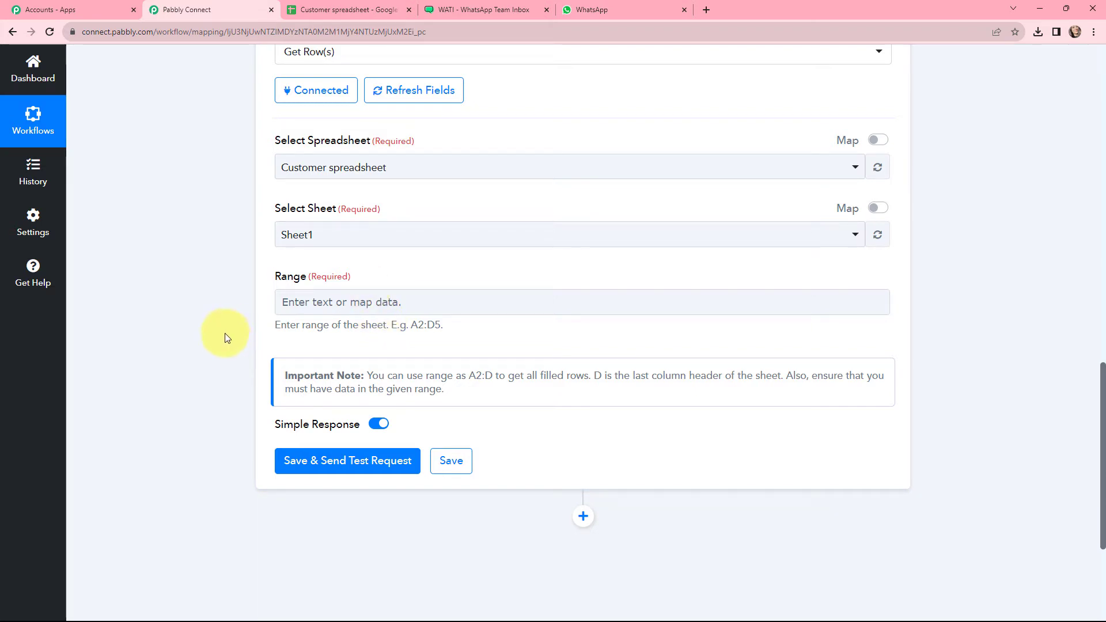
click(345, 10)
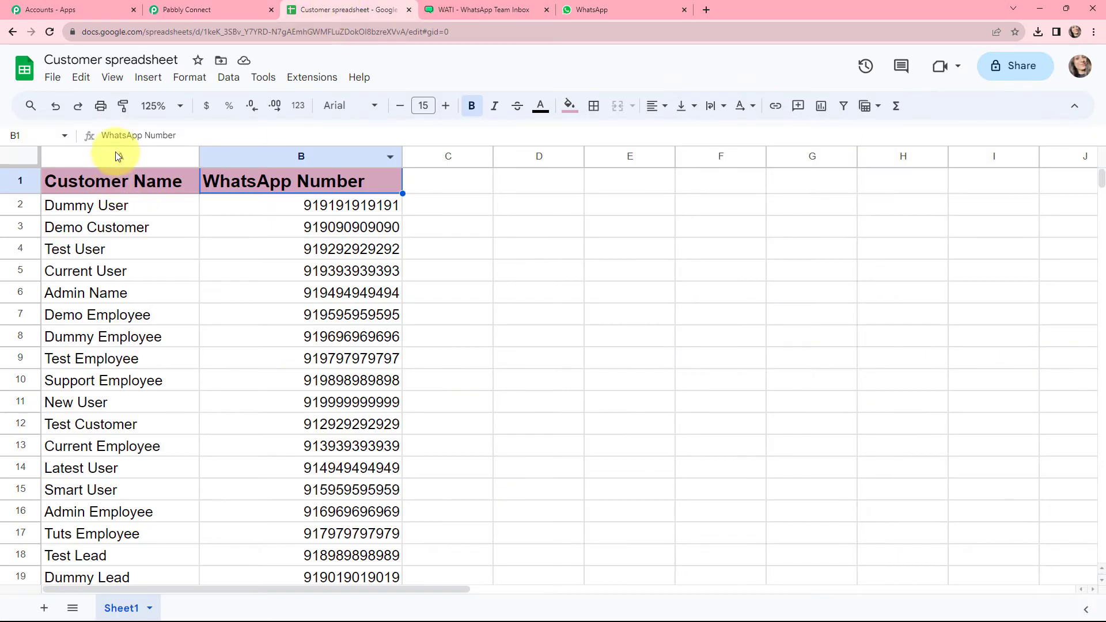
scroll(383, 242, down, 2)
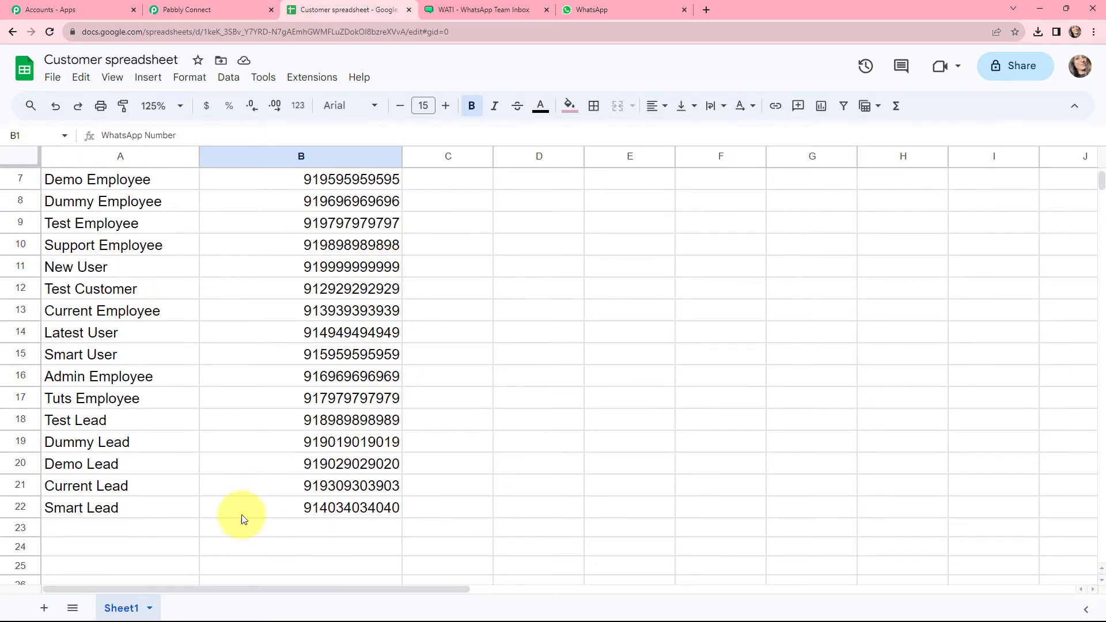
scroll(462, 524, up, 1)
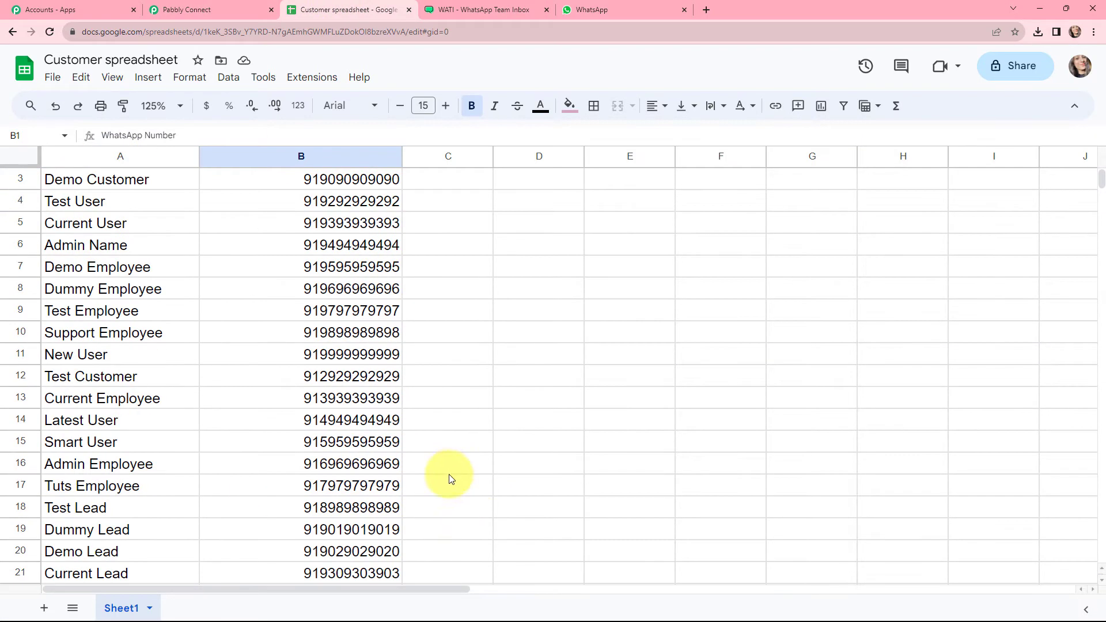
click(184, 7)
click(333, 302)
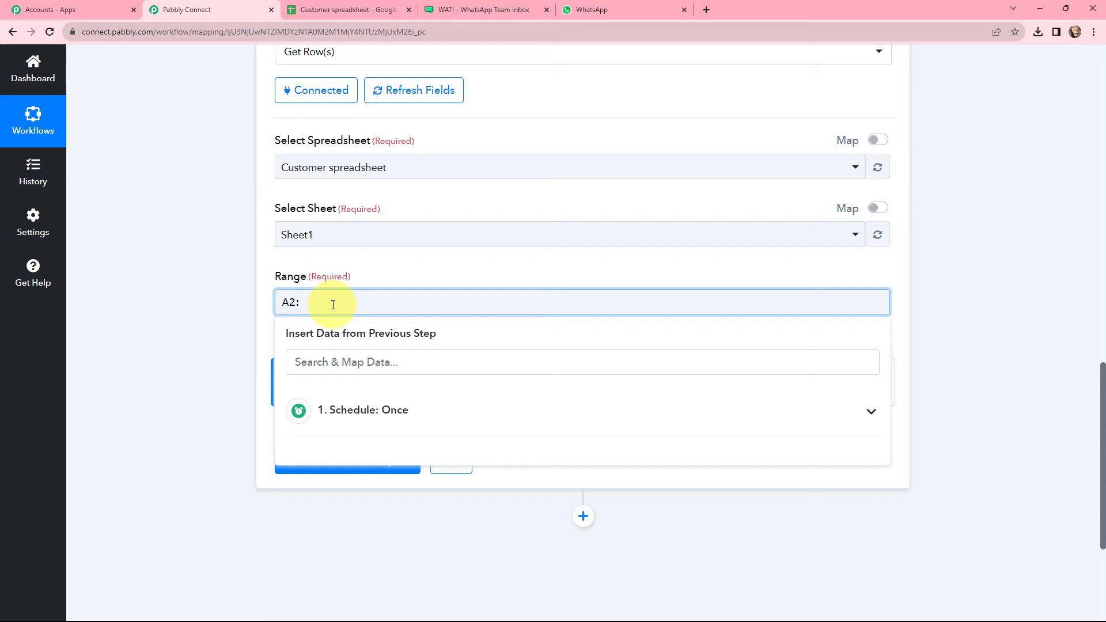
Enter range A2:B and send a test request for the customer rows.
click(381, 277)
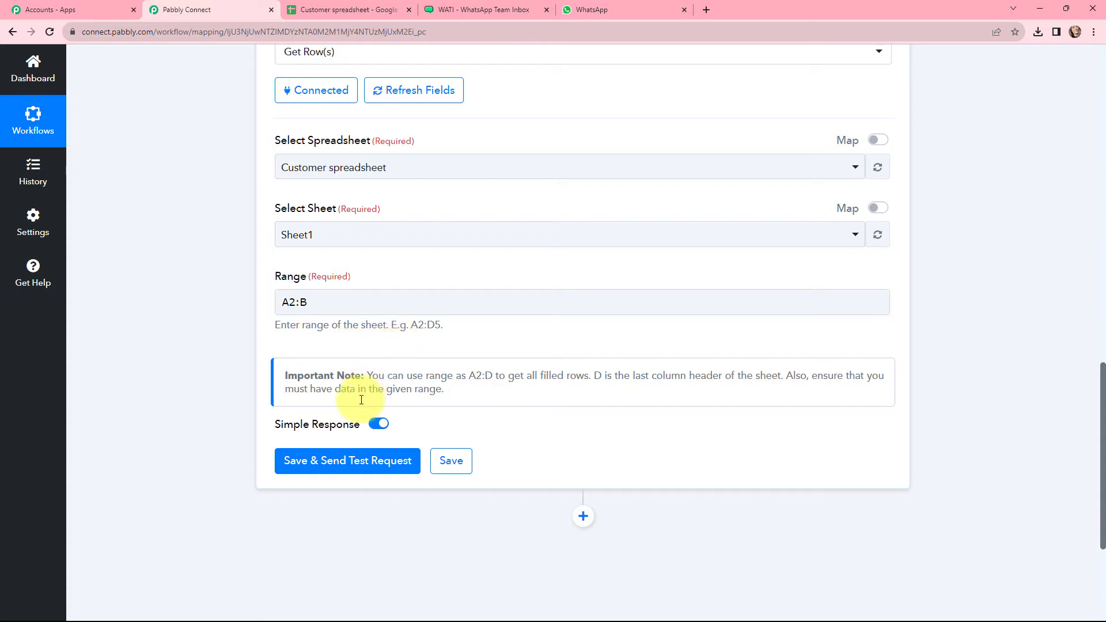
click(340, 463)
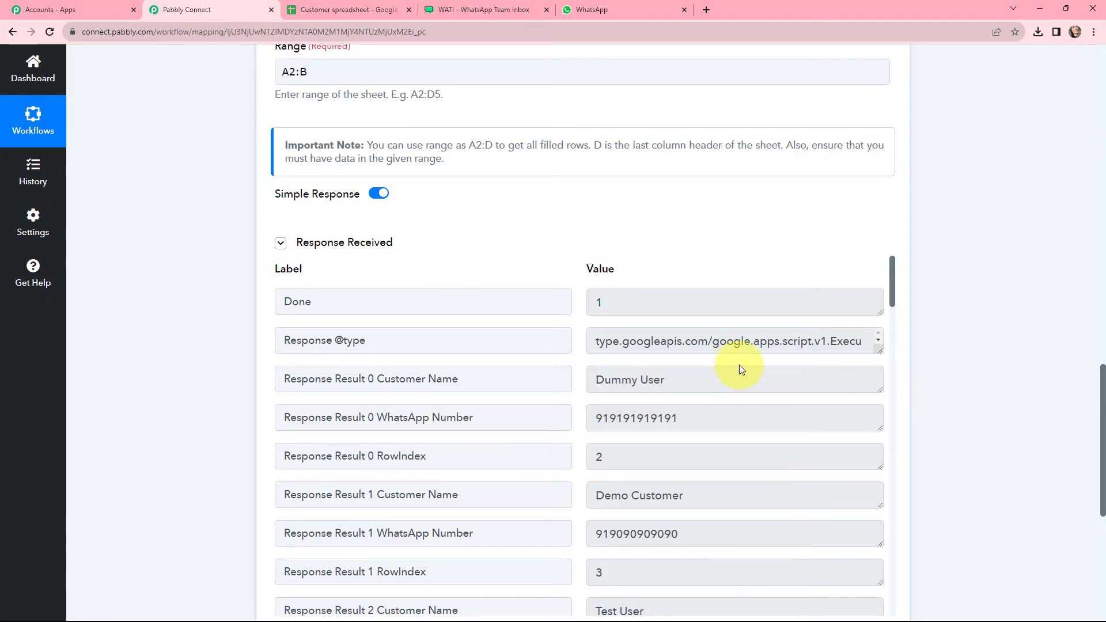
scroll(740, 368, down, 3)
scroll(740, 363, down, 5)
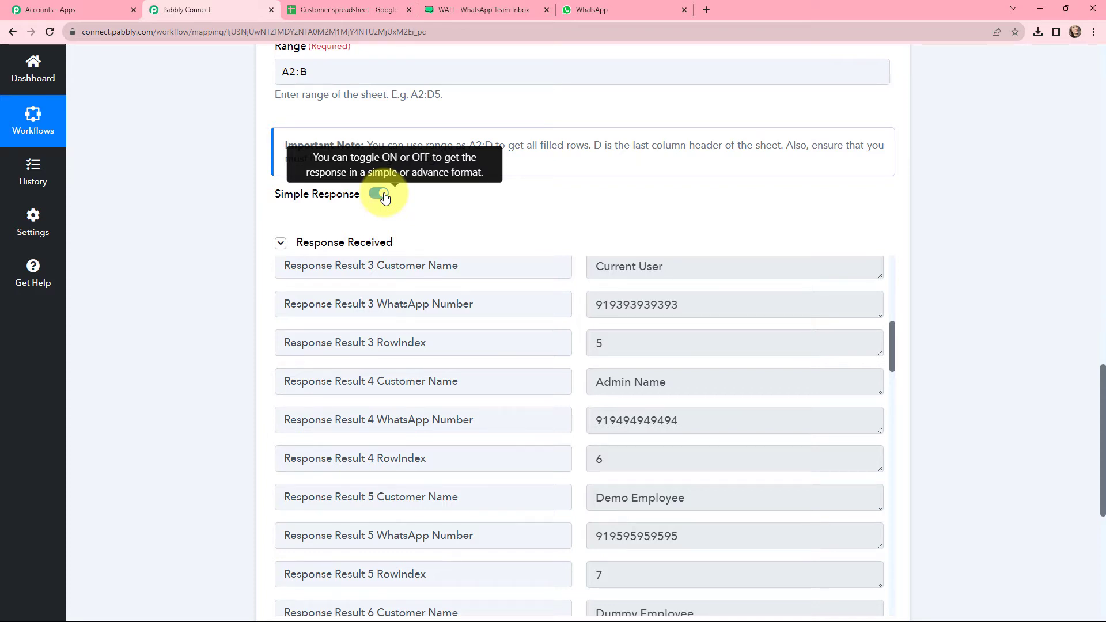
scroll(385, 198, down, 5)
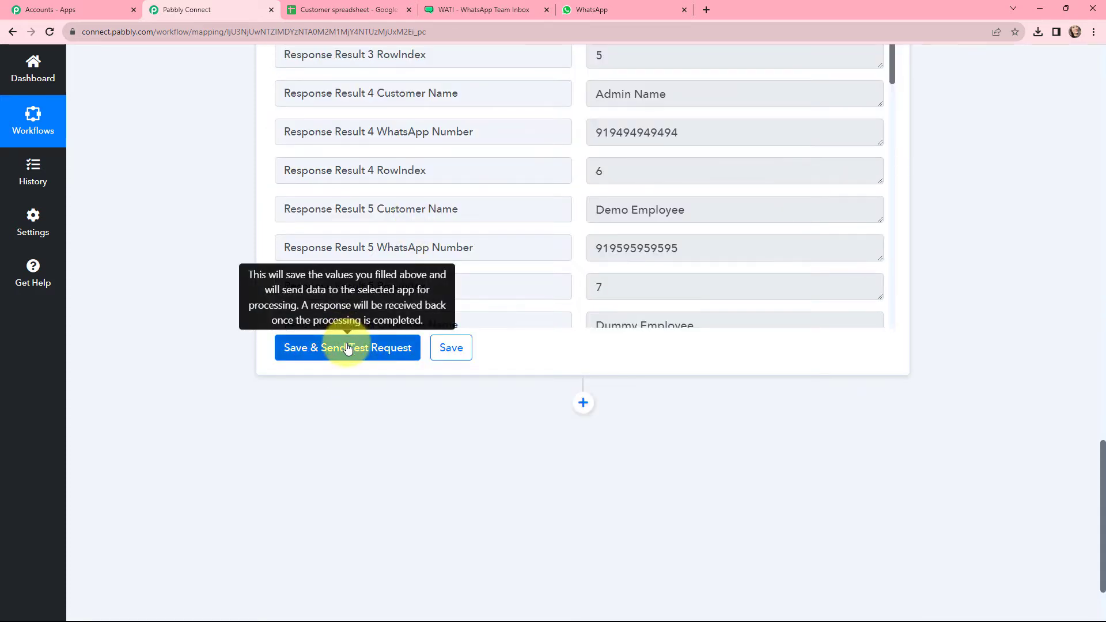
Resend the test with Simple Response off and read the combined JSON of all customers.
click(348, 349)
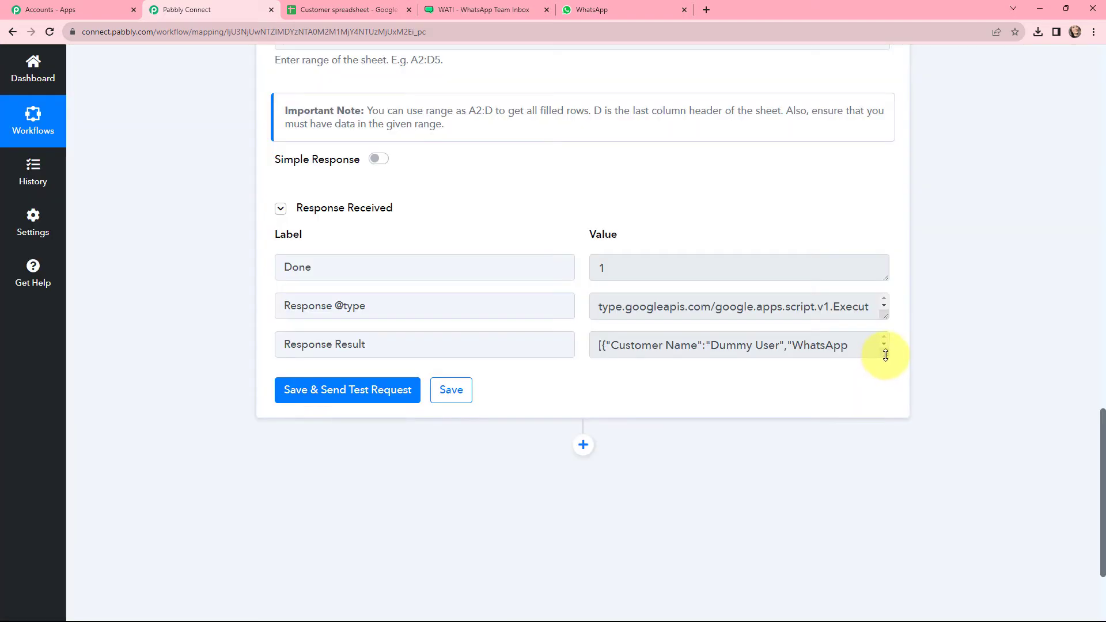
drag(885, 355, 885, 533)
scroll(761, 400, down, 9)
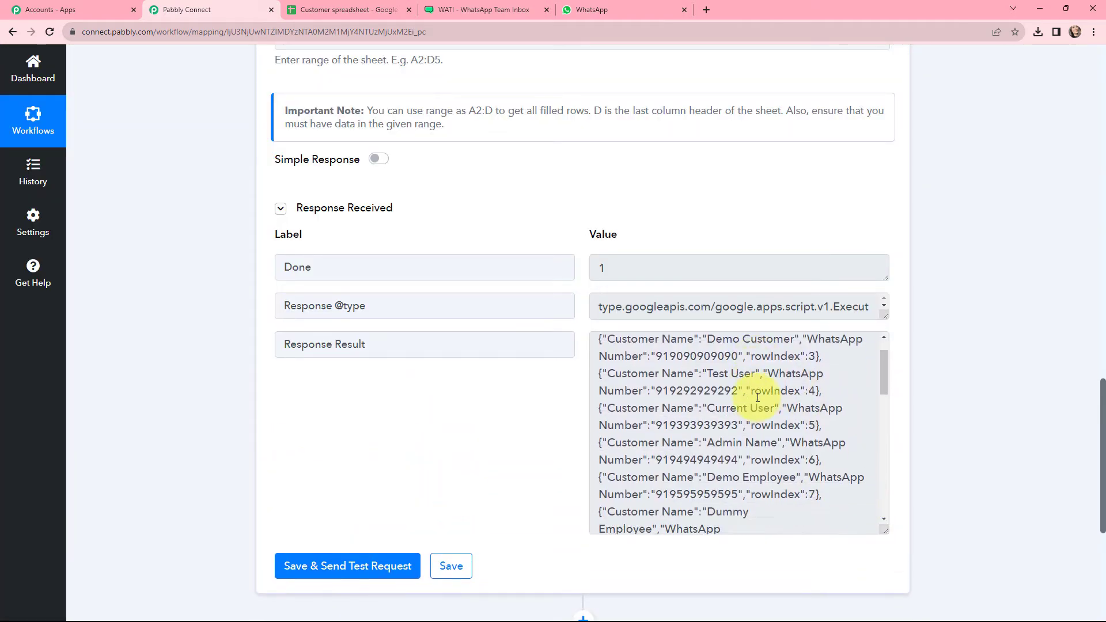
scroll(757, 397, up, 9)
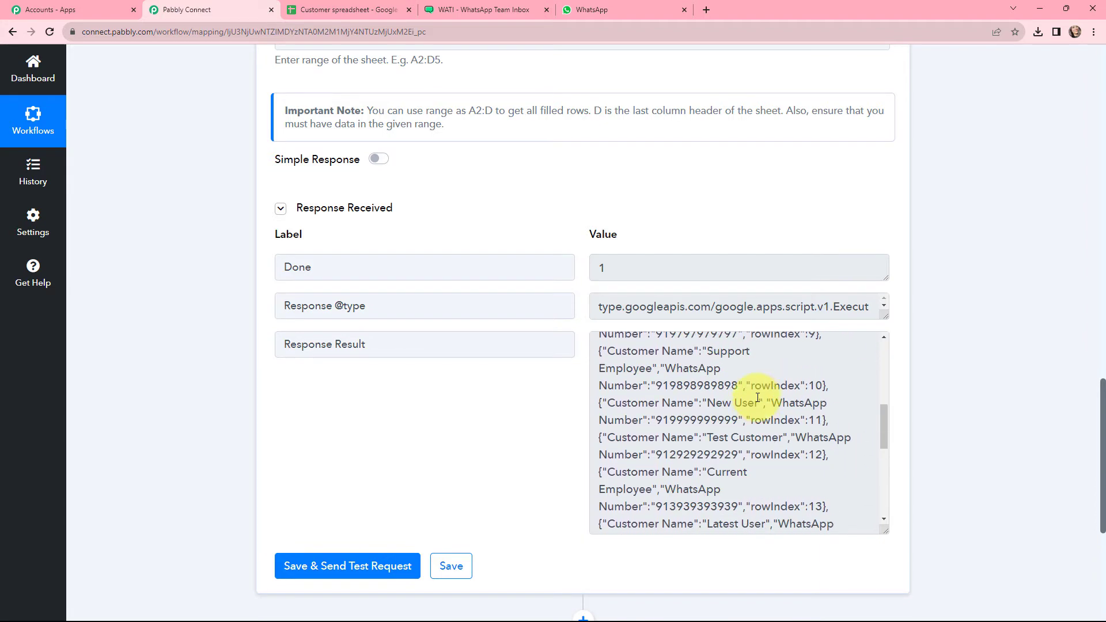
scroll(947, 322, down, 5)
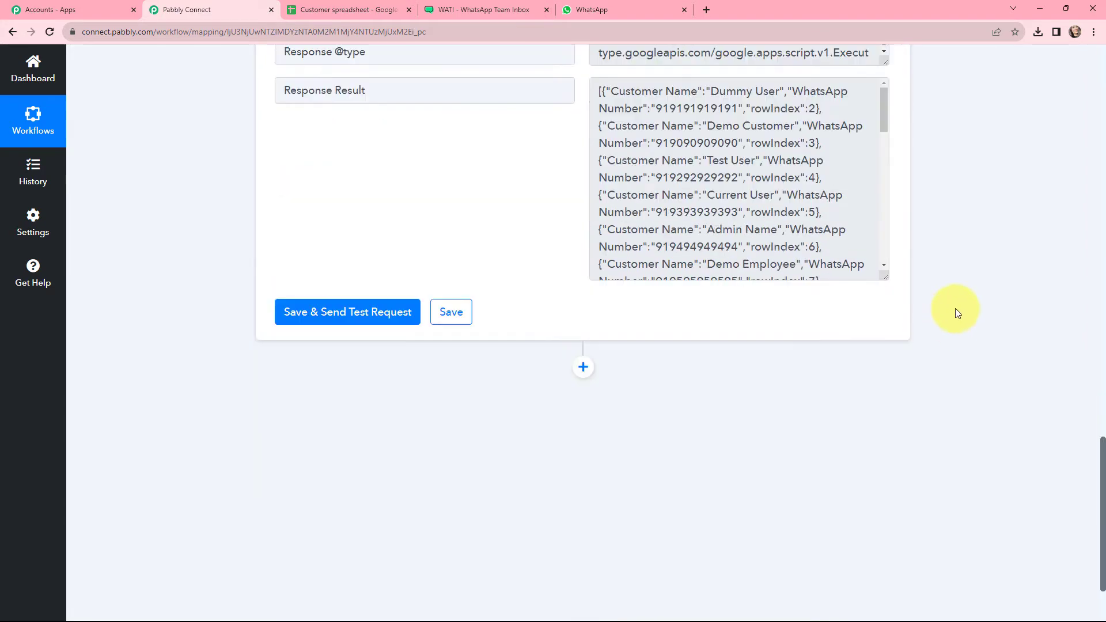
Add an Iterator by Pabbly action step after the Google Sheets step.
click(584, 297)
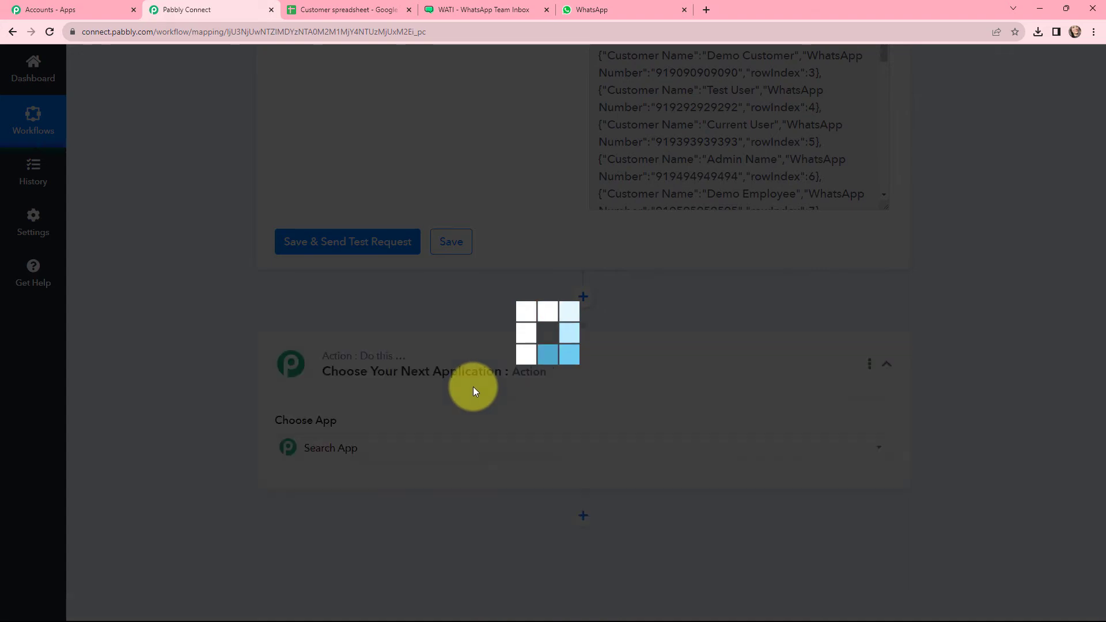
scroll(494, 230, down, 4)
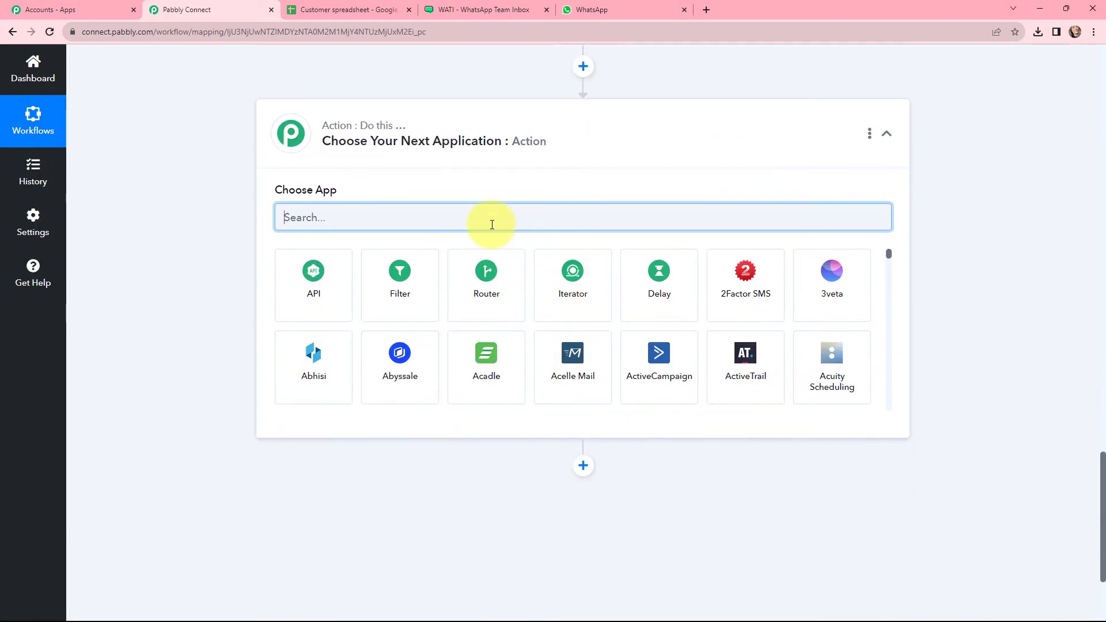
click(570, 282)
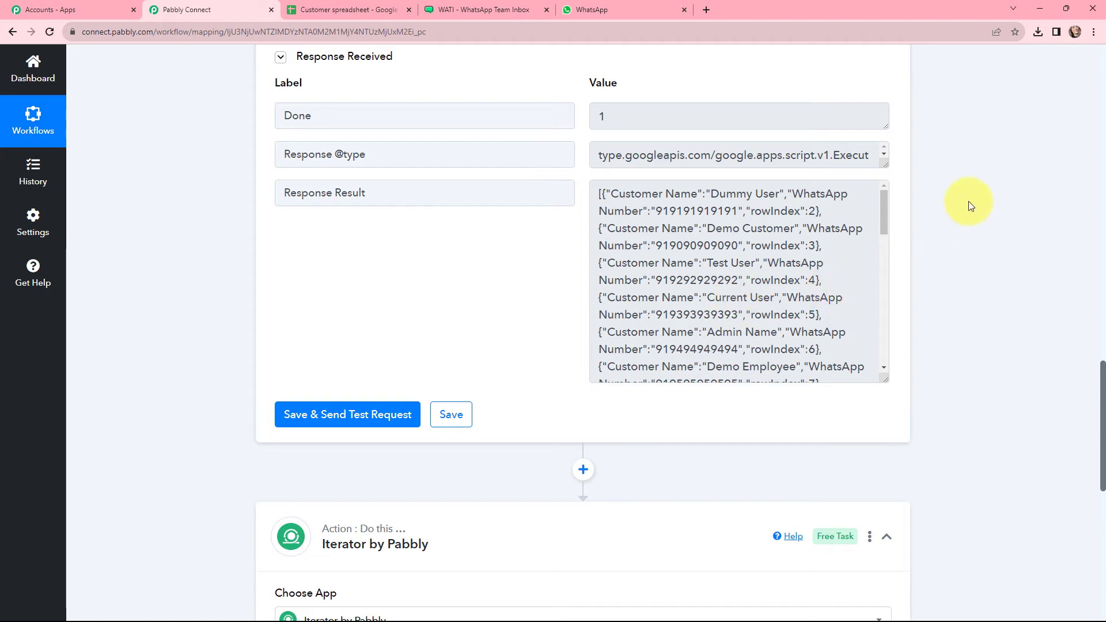
scroll(950, 288, down, 6)
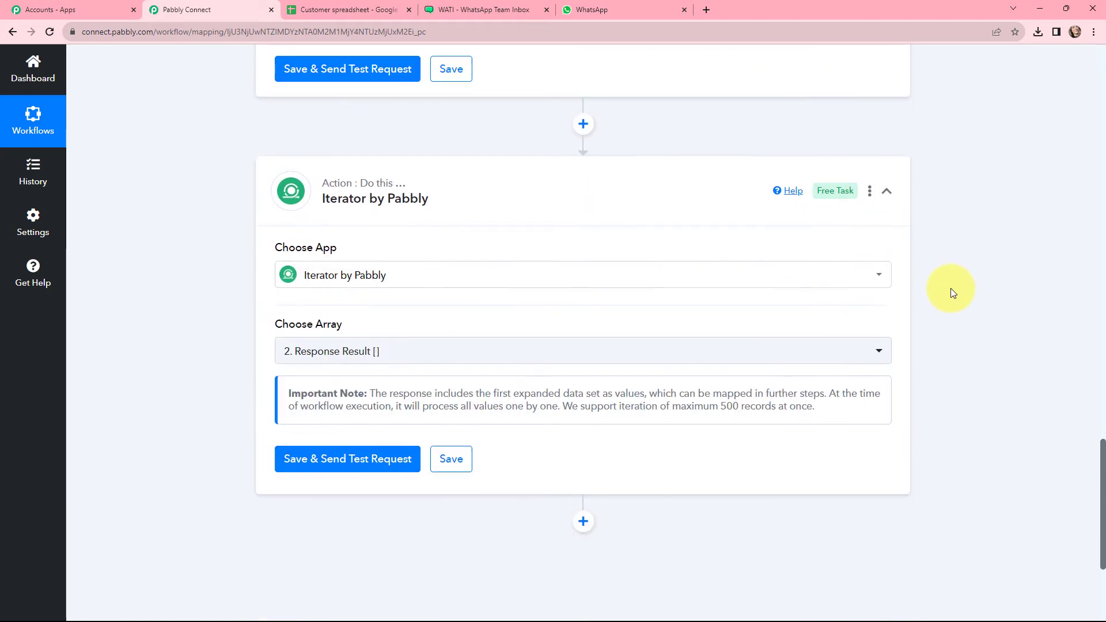
Test the Iterator and check it returns the first row's name, number and RowIndex 2.
click(342, 463)
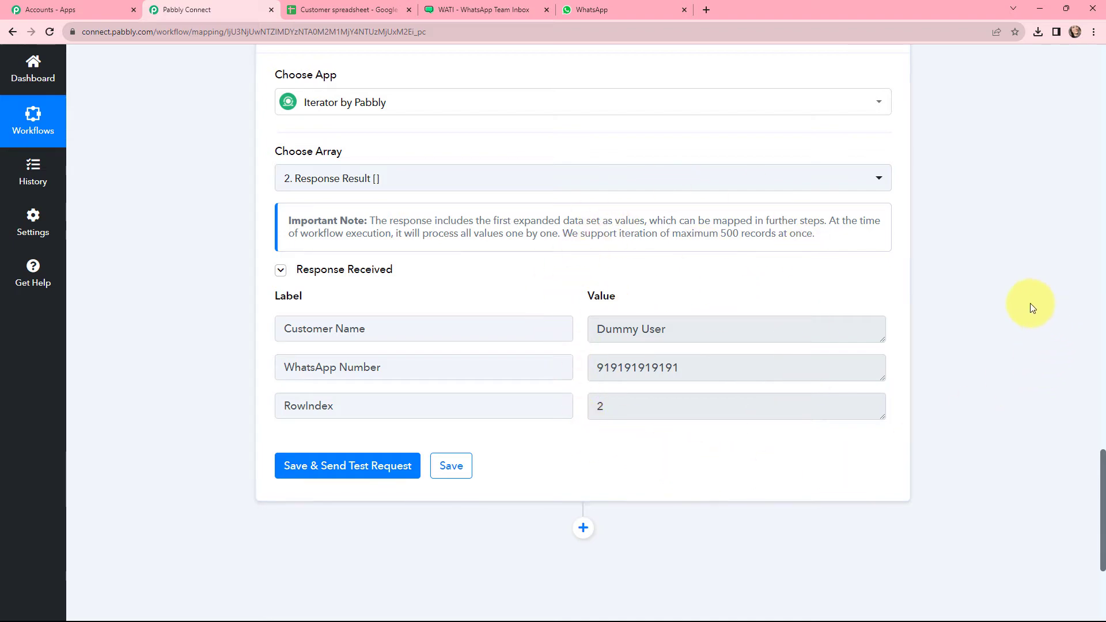
key(ctrl+Tab)
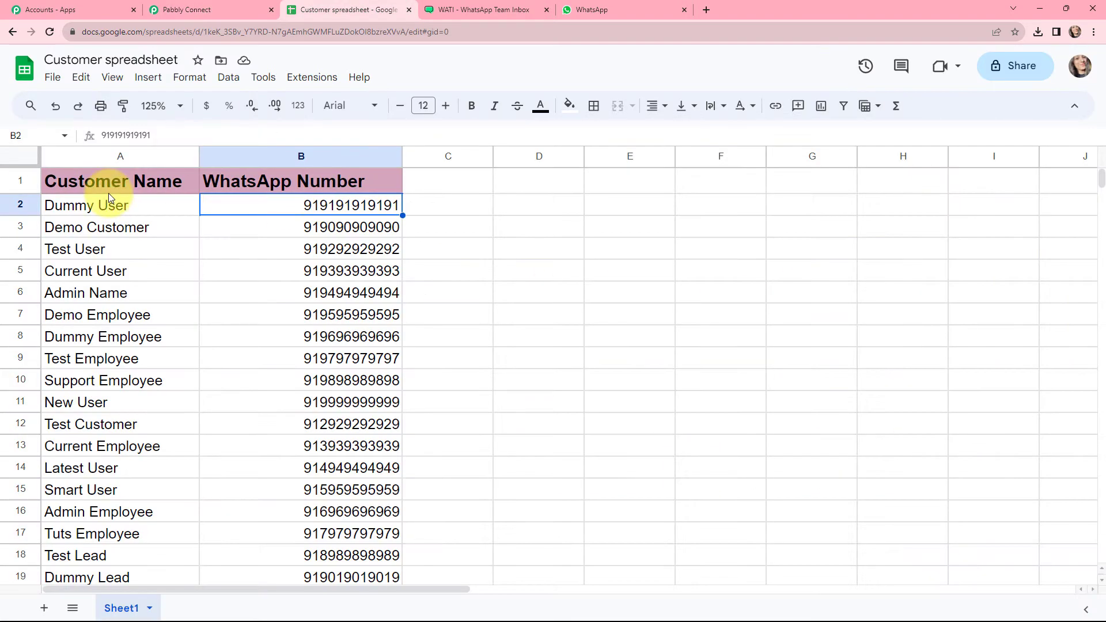
click(242, 5)
scroll(651, 308, down, 4)
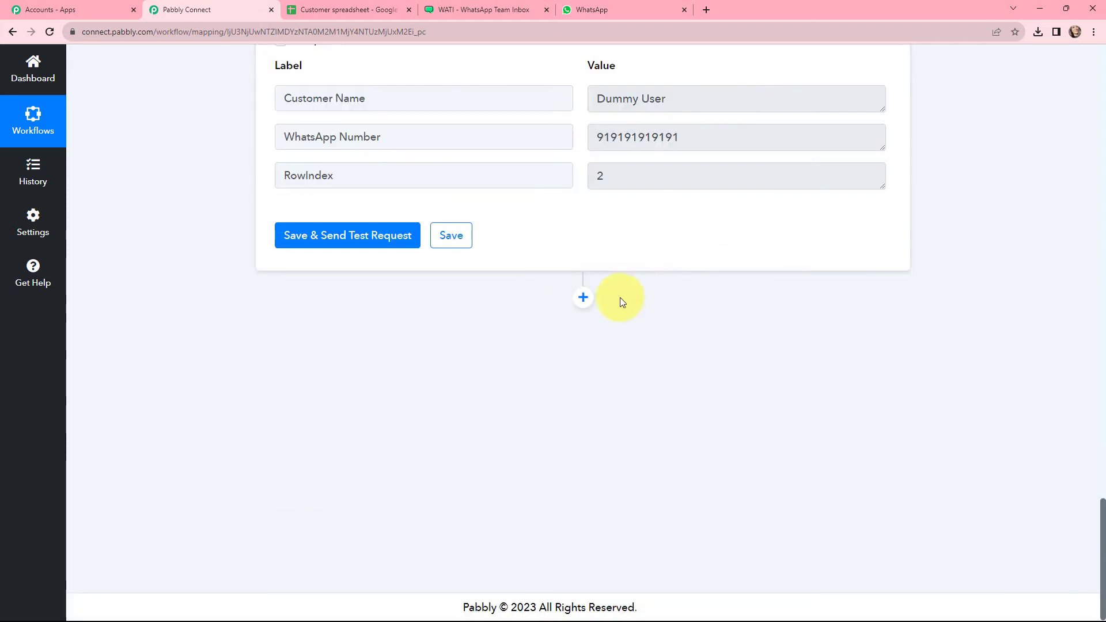
Add a WATI action step with the Send Template Message event and start its account connection.
click(583, 298)
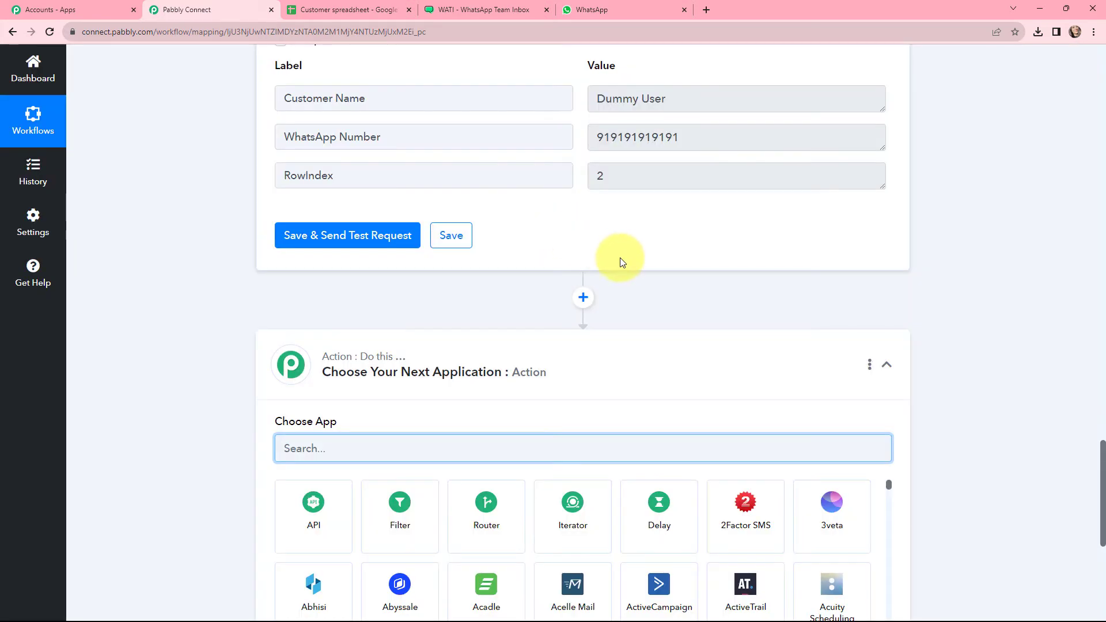
scroll(620, 267, down, 3)
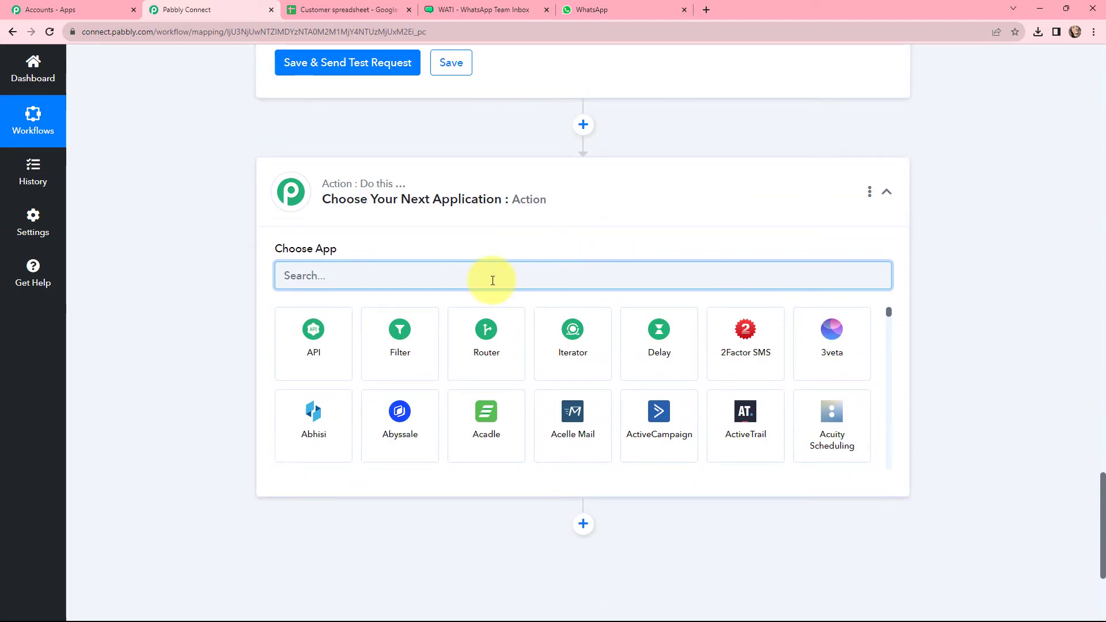
text(wat)
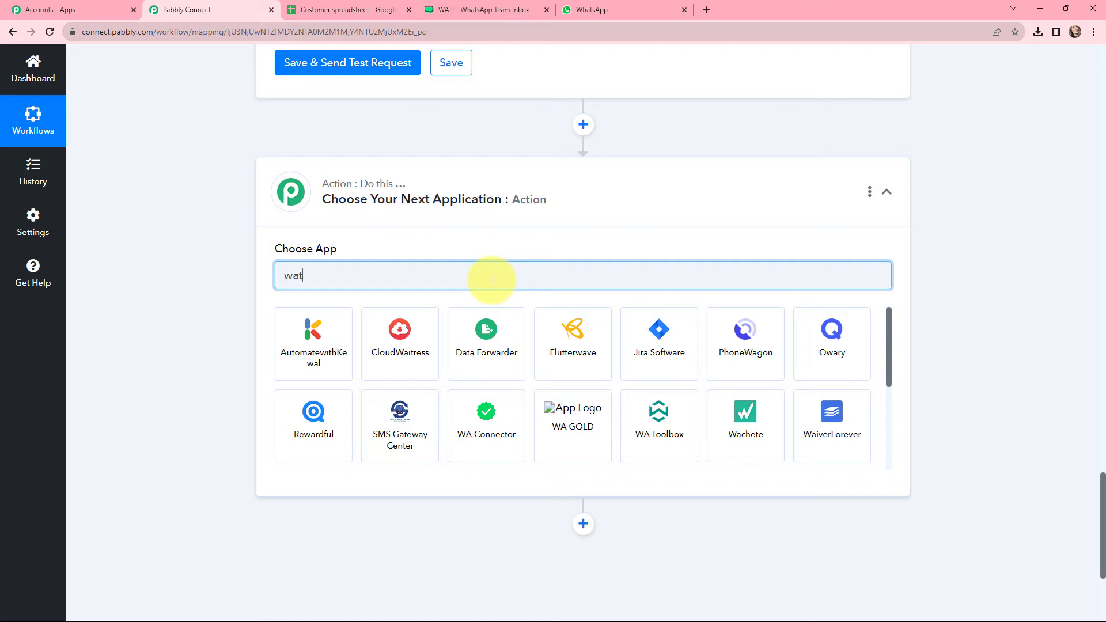
click(324, 339)
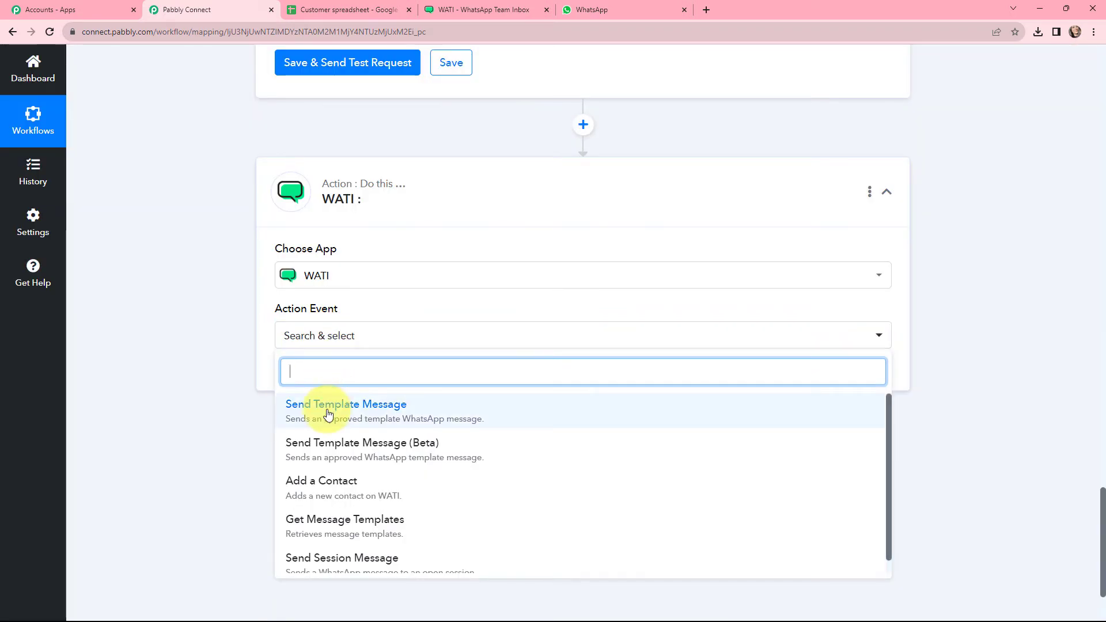
click(328, 415)
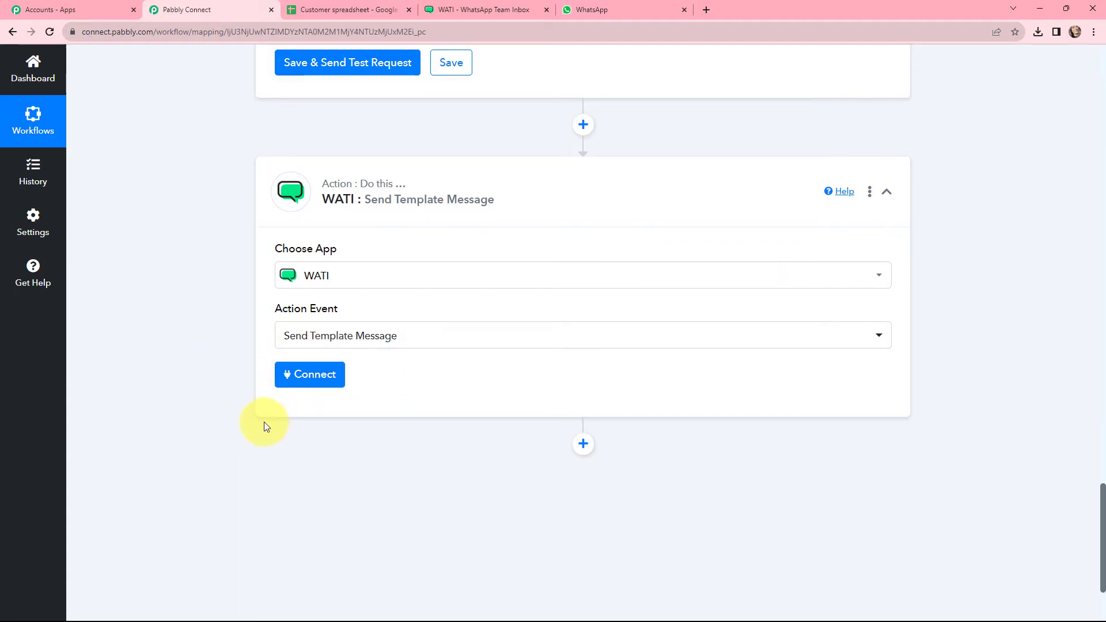
click(301, 382)
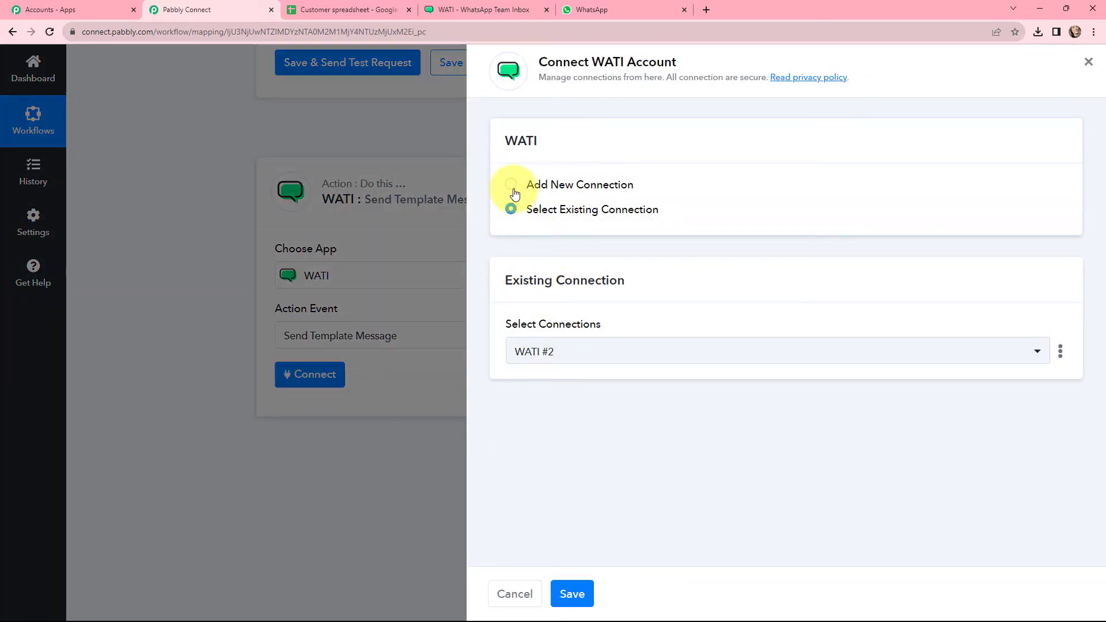
Choose Add New Connection and review where the API Endpoint and Access Token come from.
click(511, 185)
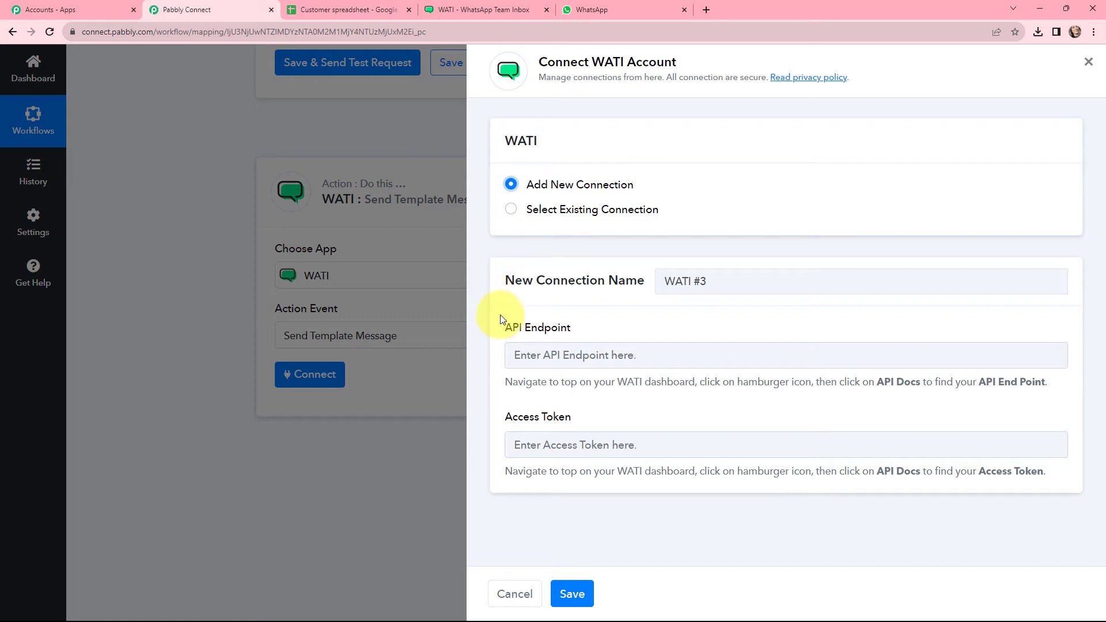
drag(501, 329, 568, 331)
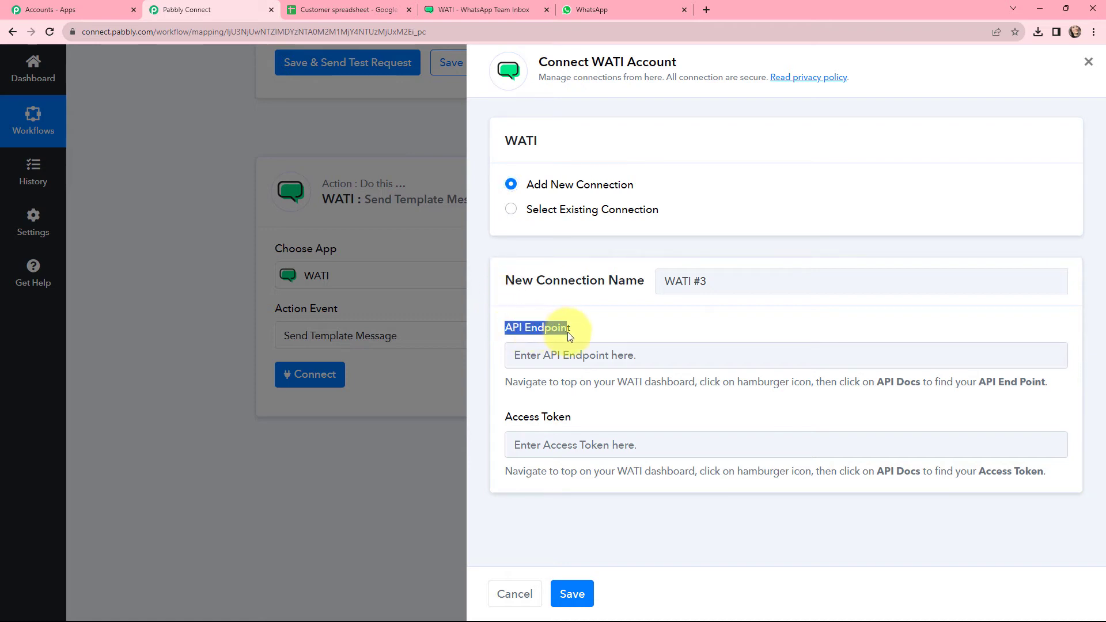
drag(504, 415, 552, 416)
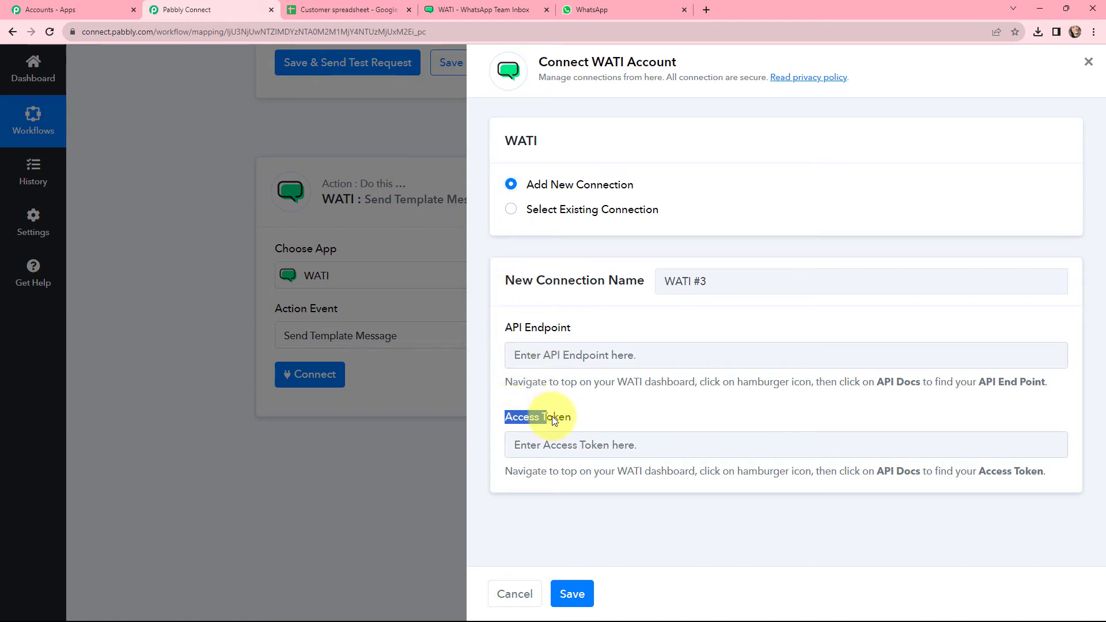
drag(505, 382, 1043, 384)
drag(499, 471, 954, 489)
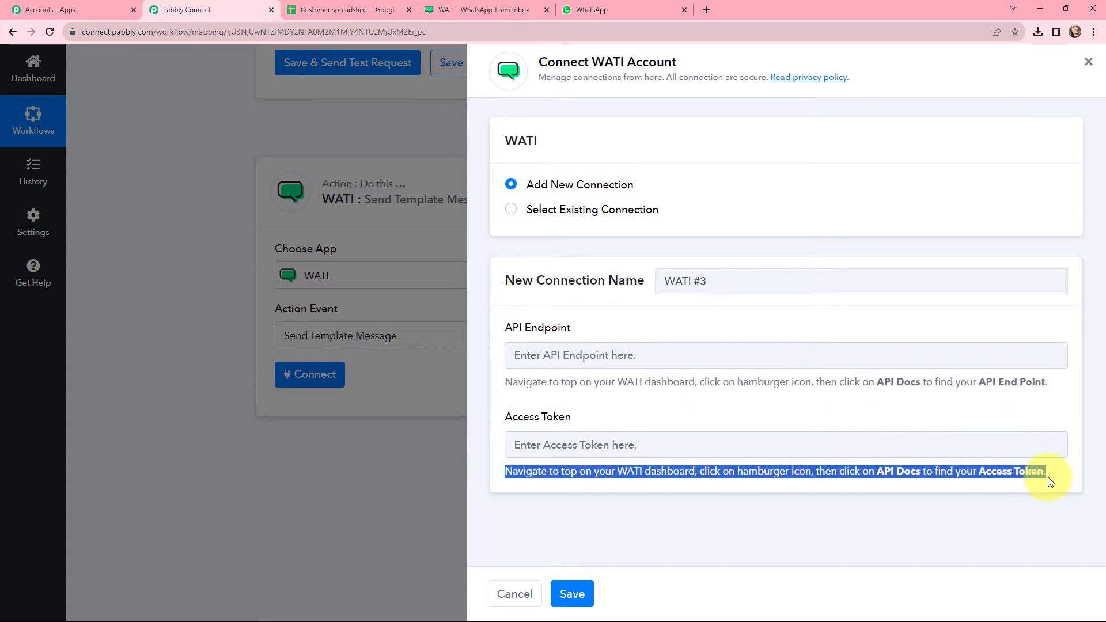
click(483, 390)
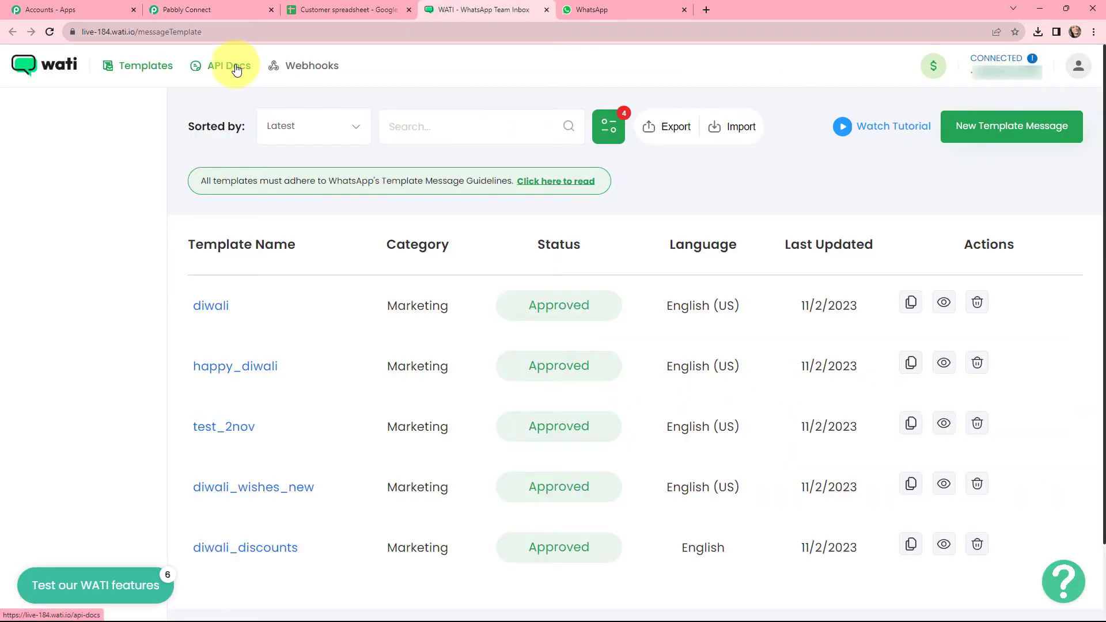
Copy the access token from WATI's API Docs into the Access Token field.
click(234, 67)
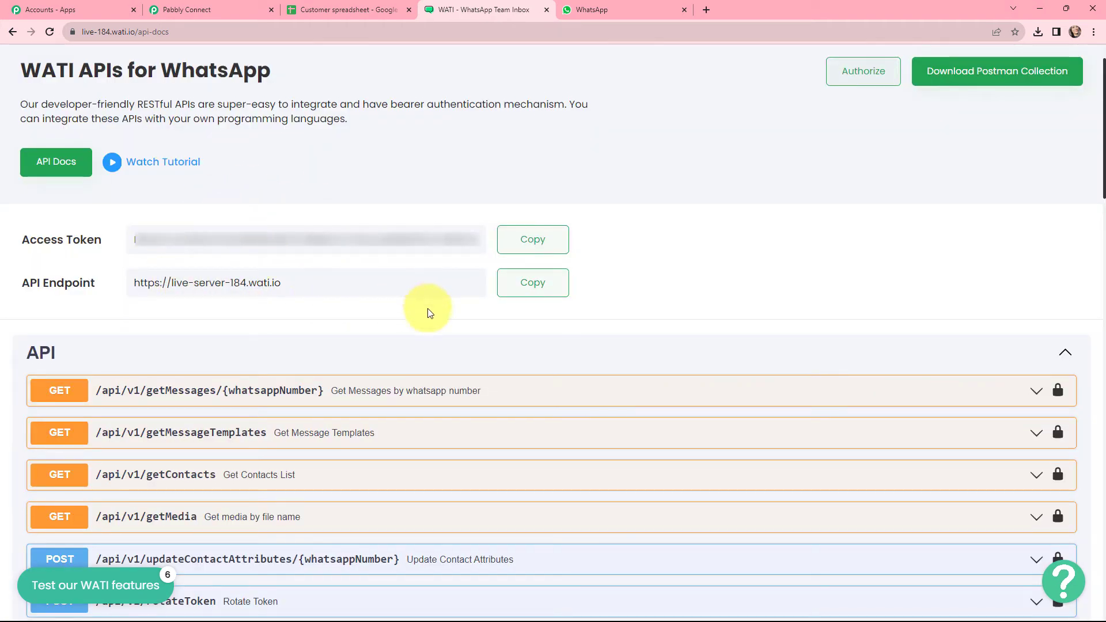
click(533, 242)
click(242, 10)
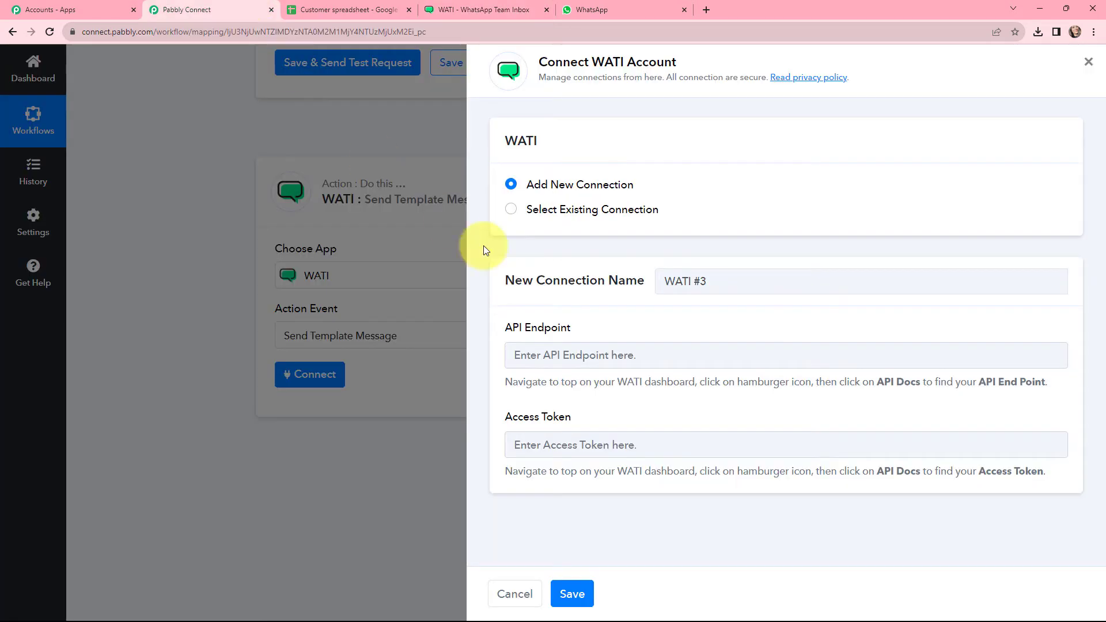
click(569, 444)
key(ctrl+v)
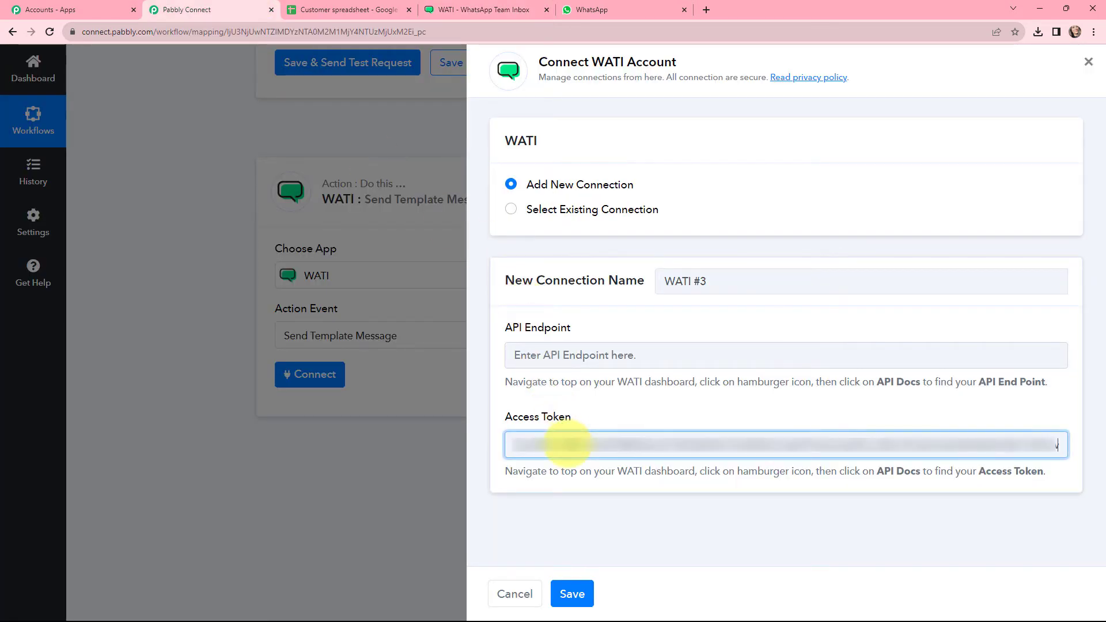
Paste WATI's API endpoint URL into the API Endpoint field and save the connection.
click(599, 360)
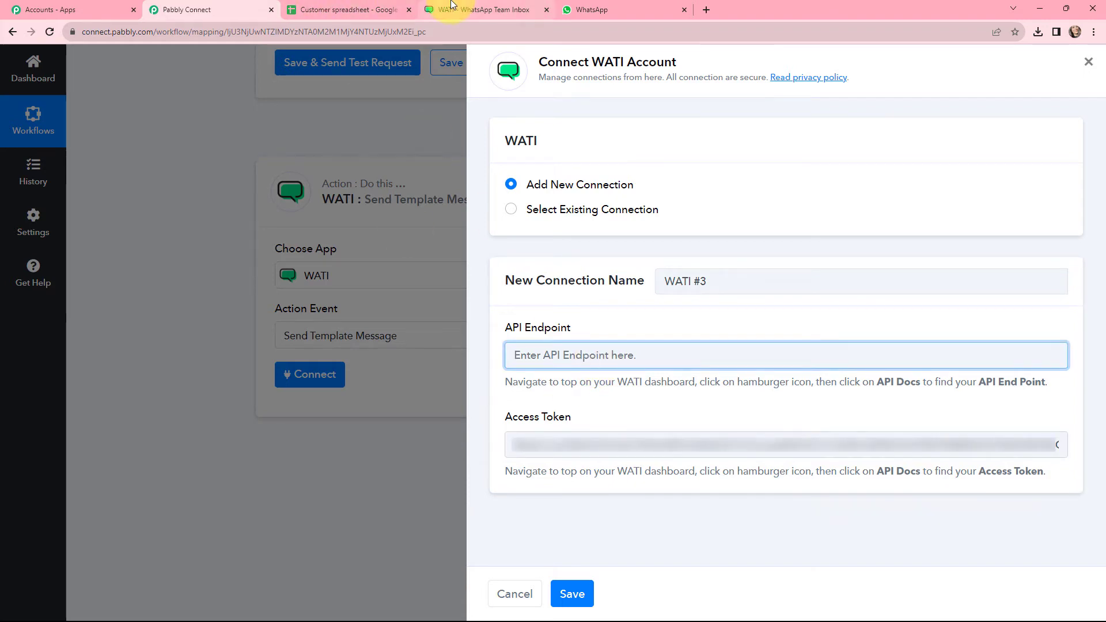
click(477, 9)
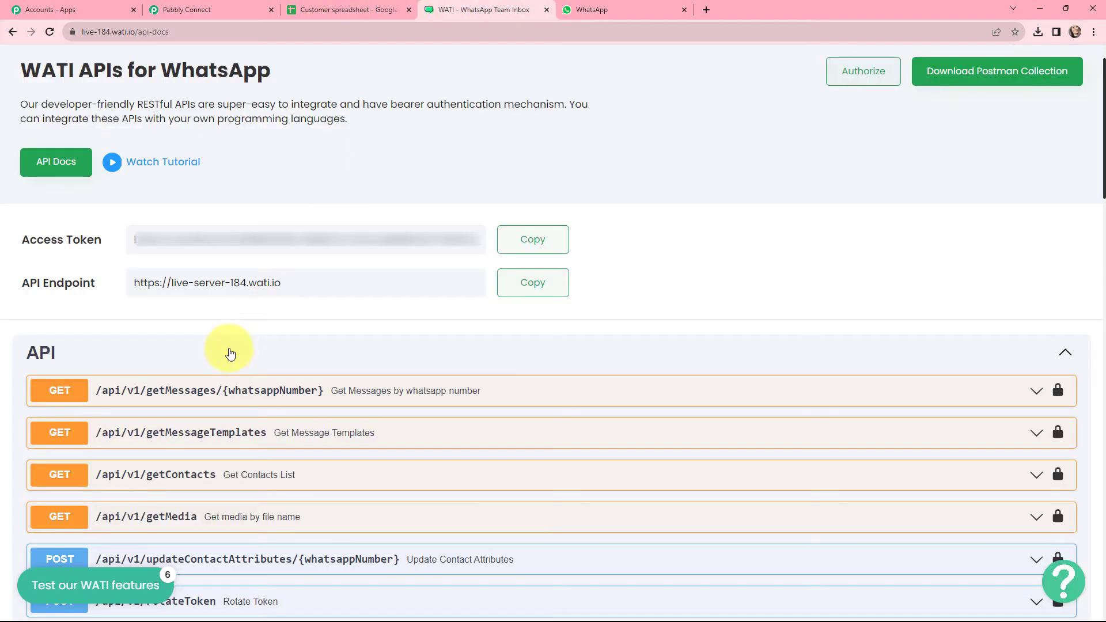
click(553, 294)
click(219, 10)
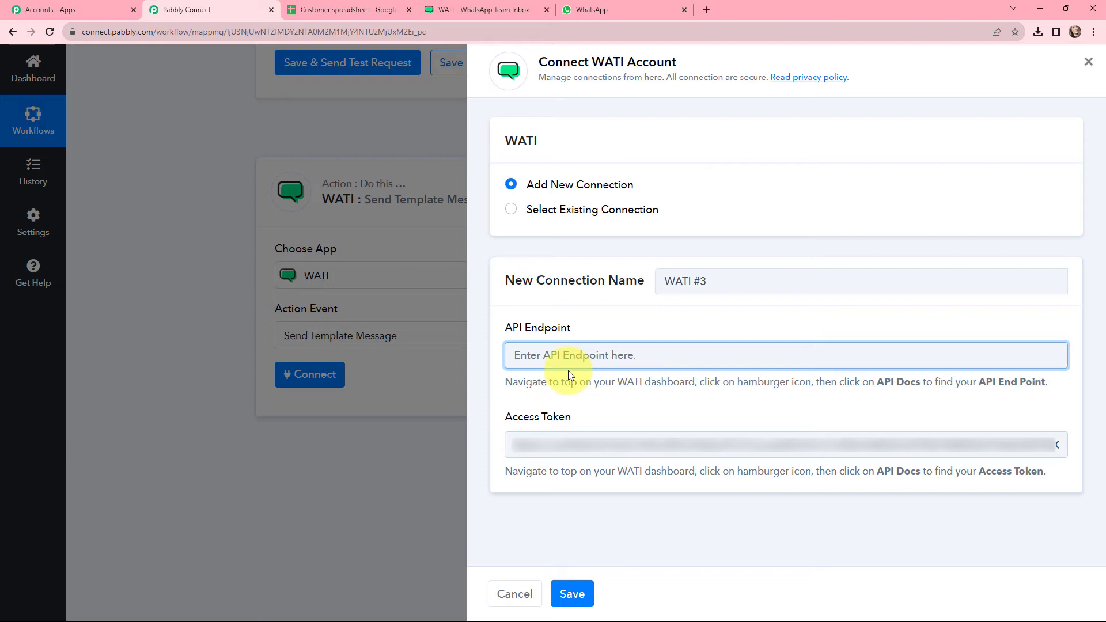
key(ctrl+v)
click(572, 593)
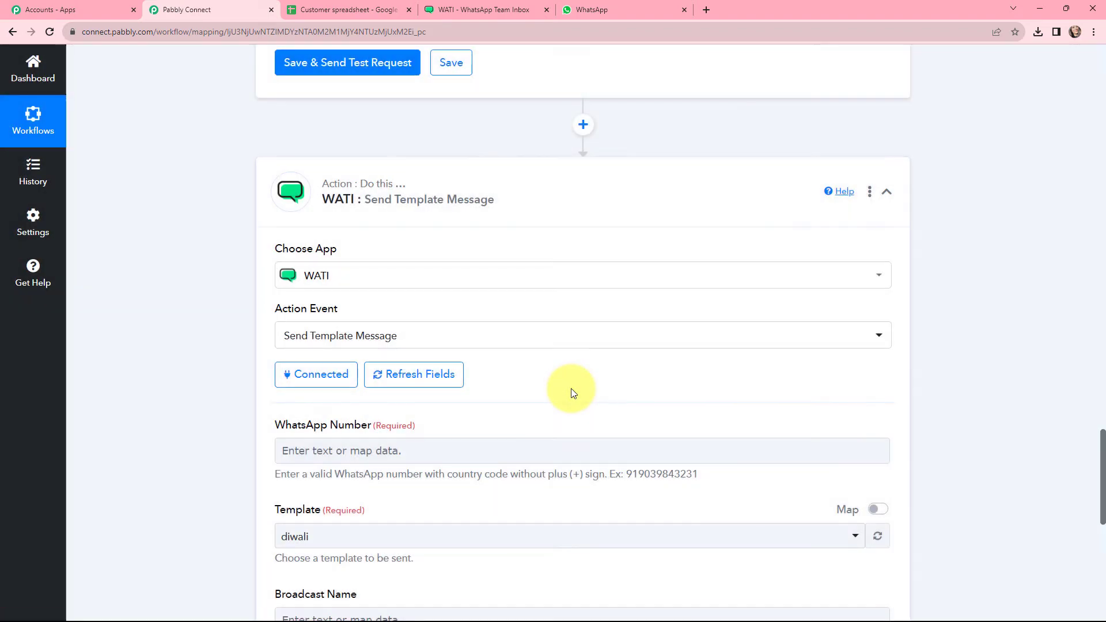
Leave the newly shown WhatsApp Number field empty for now.
scroll(549, 343, down, 2)
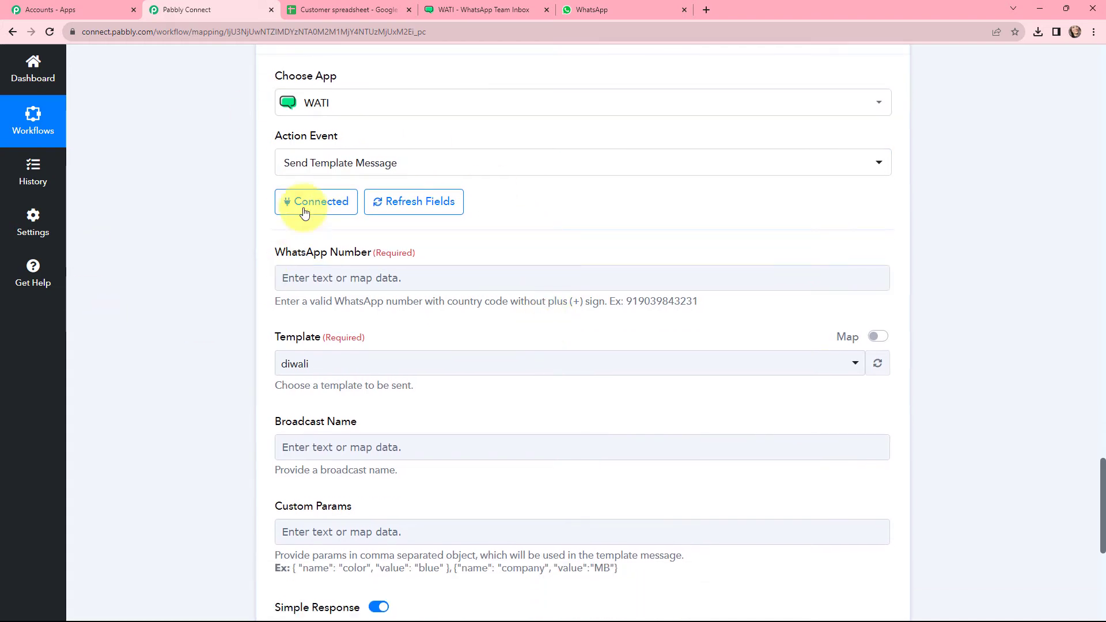
click(288, 276)
click(241, 248)
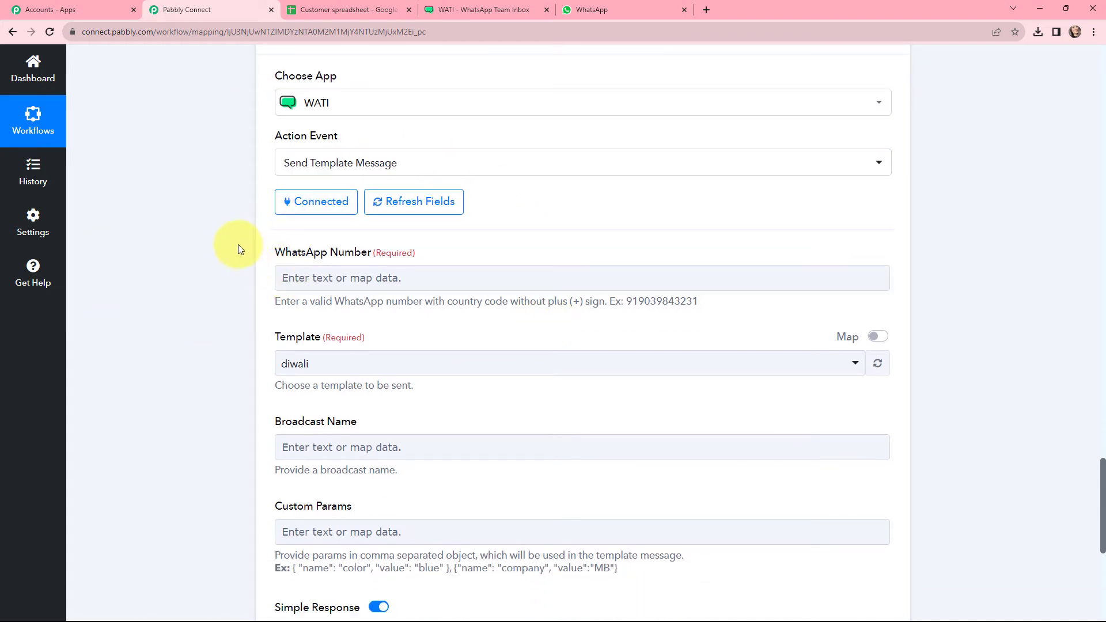
click(440, 5)
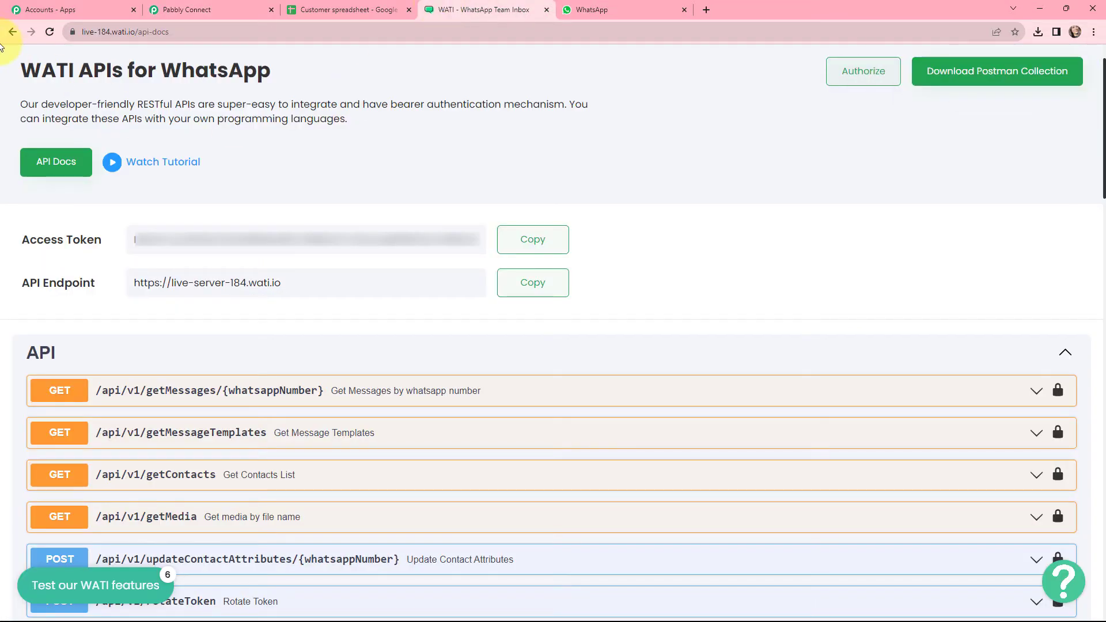
Review the diwali template's Dear {{name}} greeting, Wishing paragraph and Regards Pabbly sign-off.
click(13, 32)
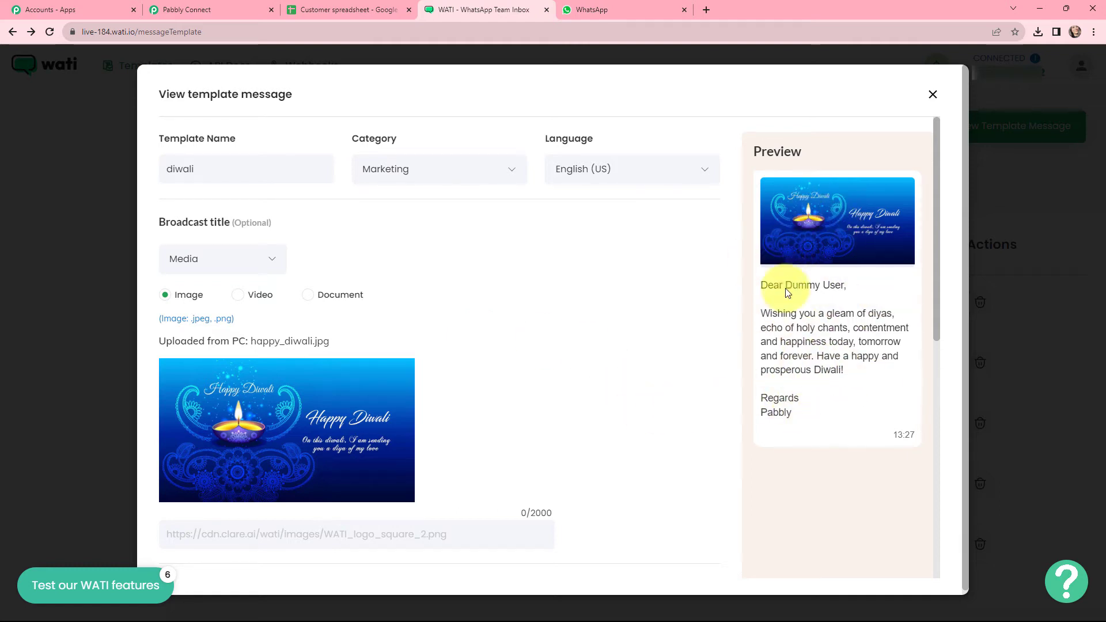
scroll(627, 260, down, 3)
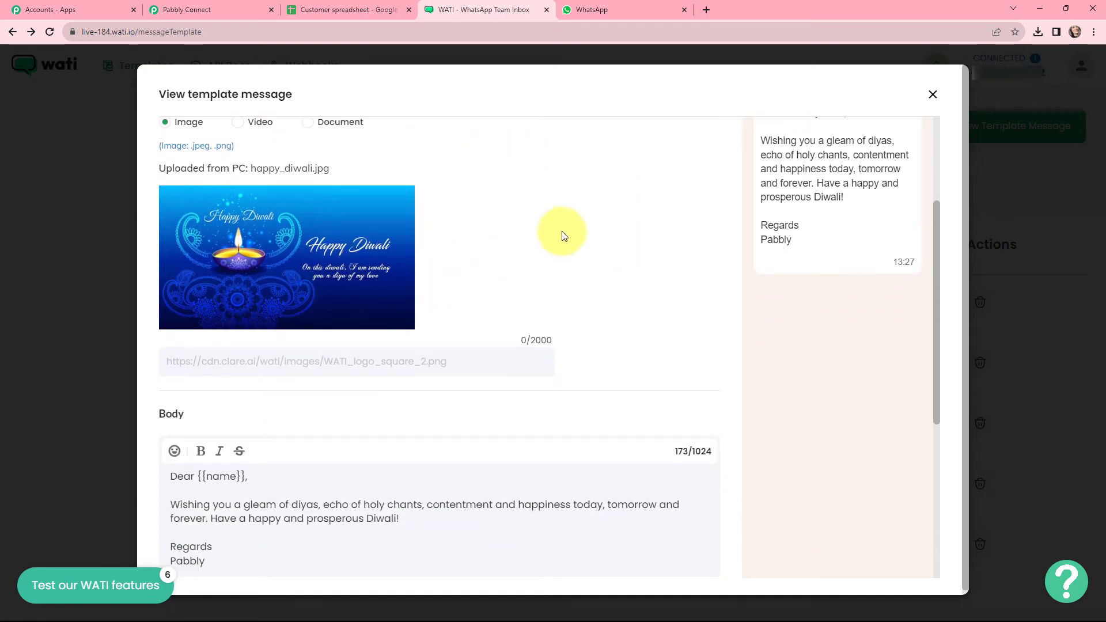
scroll(604, 253, down, 3)
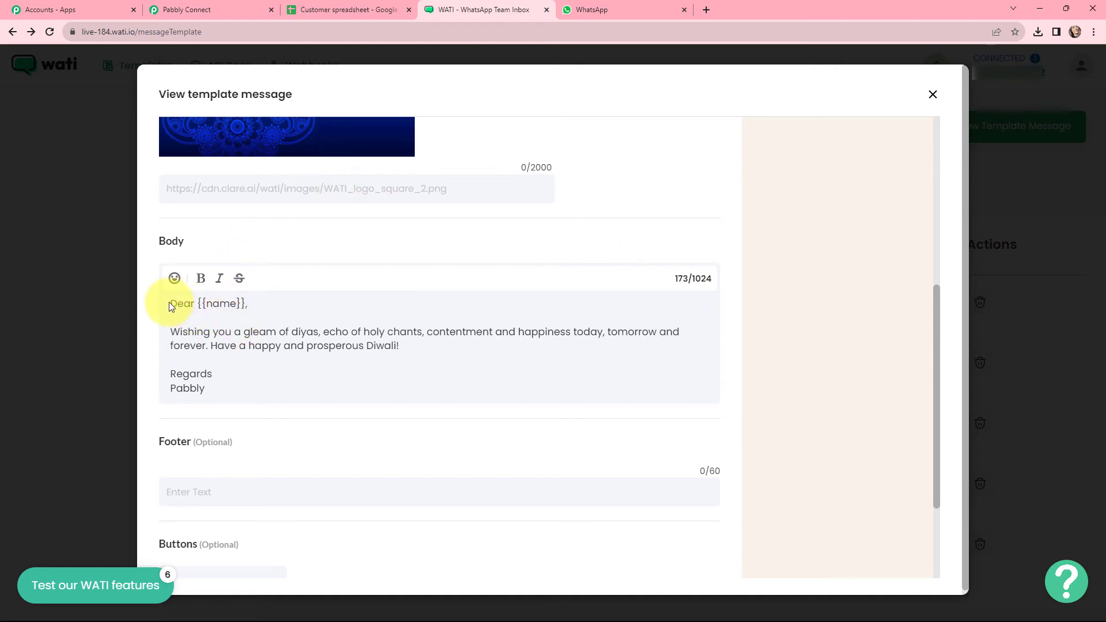
drag(167, 301, 250, 306)
click(192, 342)
drag(171, 330, 420, 363)
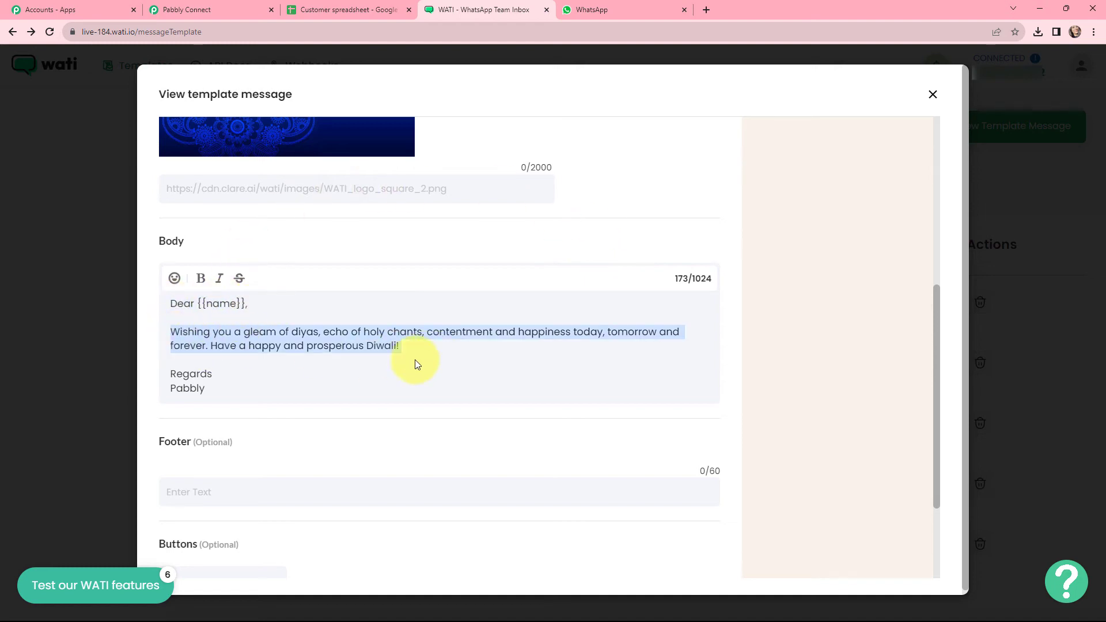
drag(172, 371, 233, 382)
scroll(329, 357, down, 3)
click(221, 182)
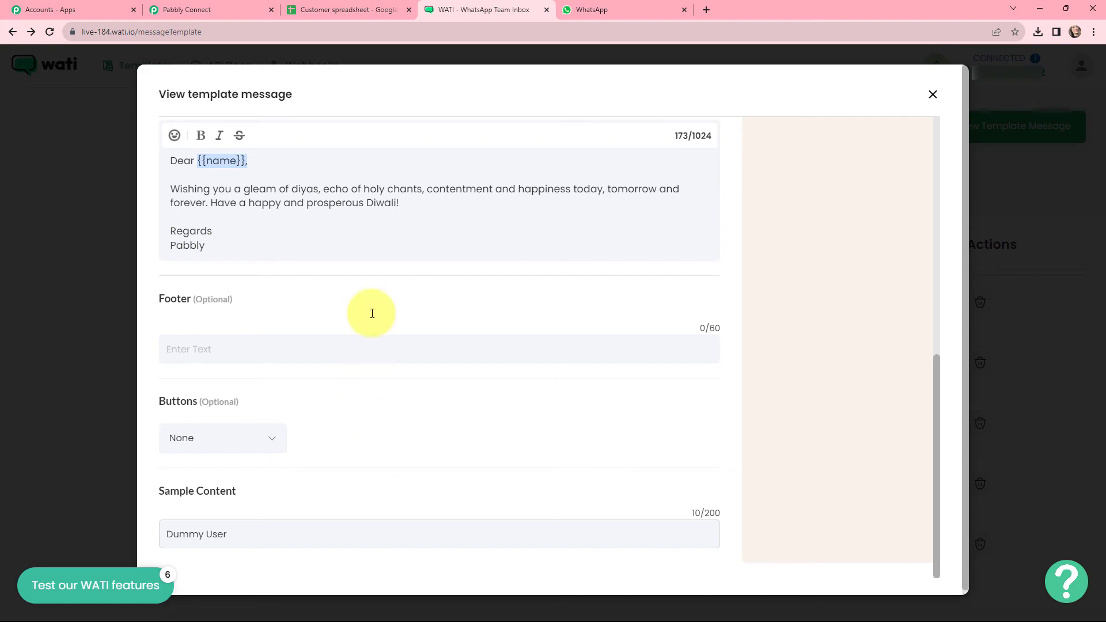
Close the diwali template preview and return to the Pabbly workflow editor.
scroll(364, 294, up, 2)
scroll(364, 294, up, 6)
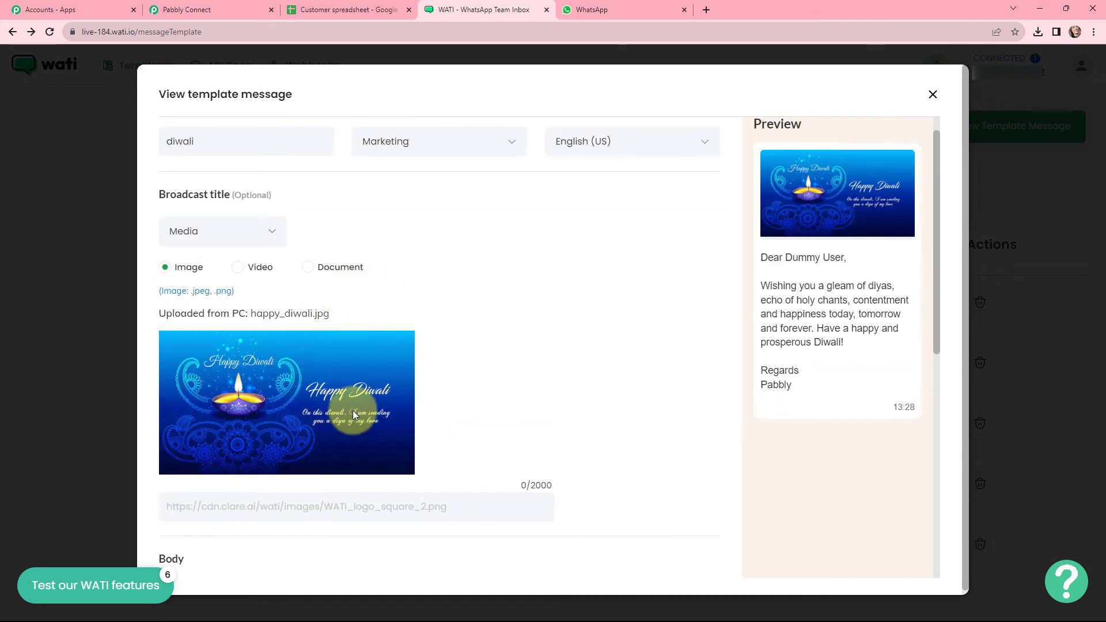
scroll(529, 350, up, 1)
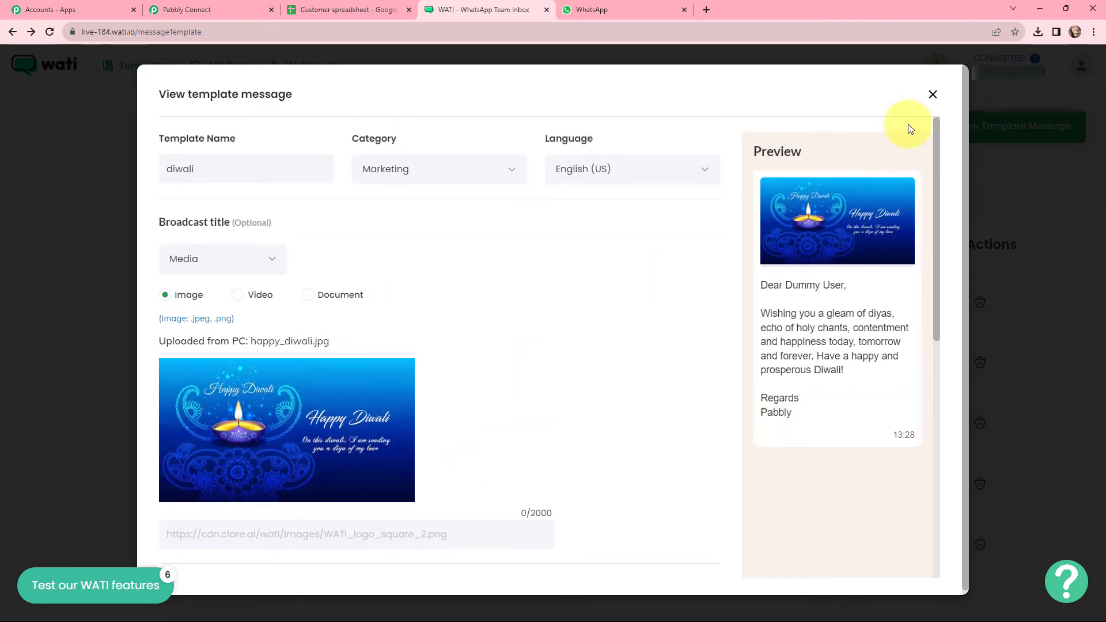
click(932, 96)
click(199, 9)
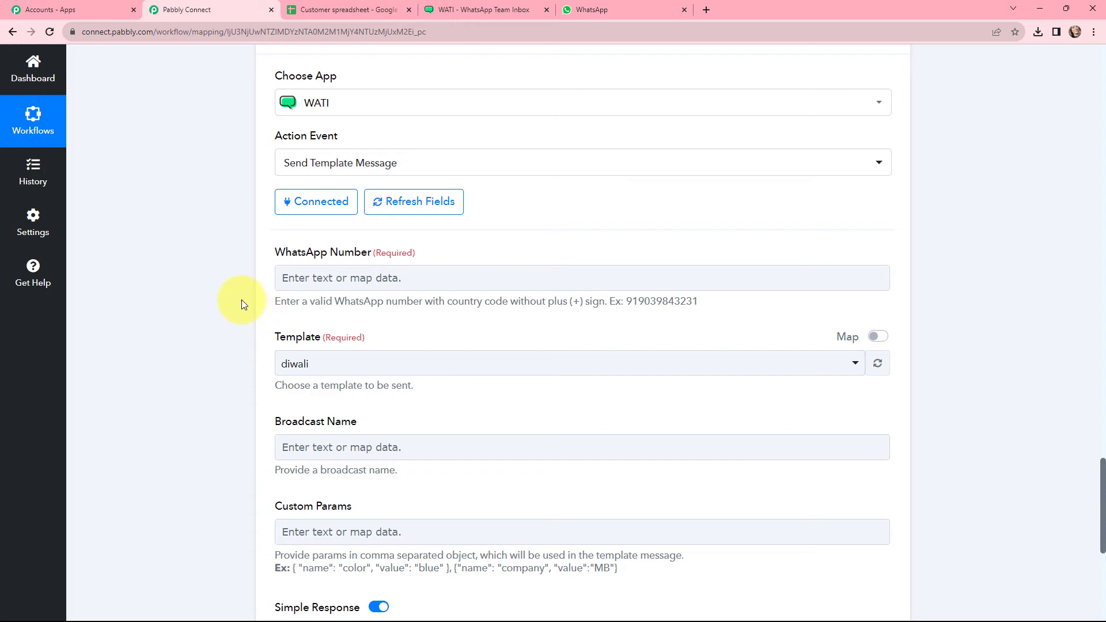
Map the Iterator's WhatsApp Number into the WATI step's WhatsApp Number field.
click(360, 279)
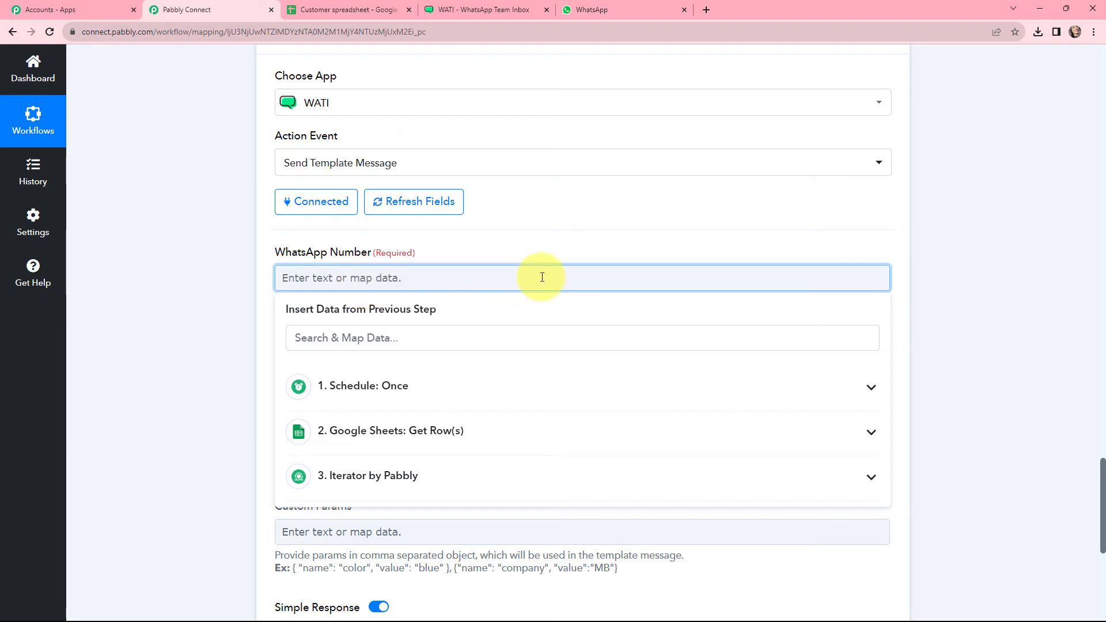
scroll(540, 276, down, 1)
click(388, 419)
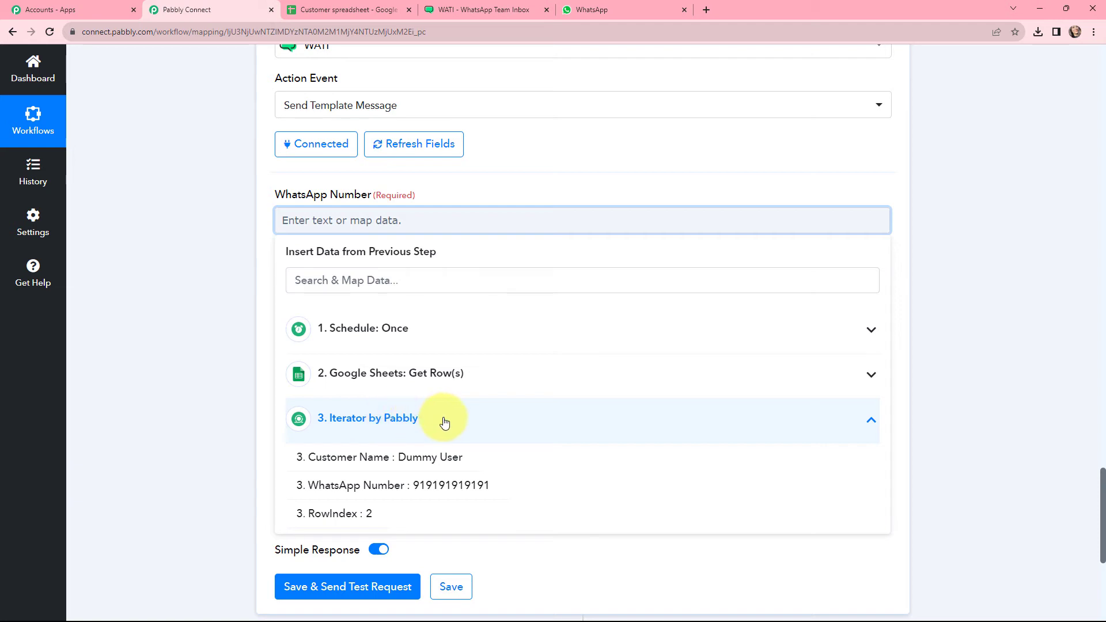
click(436, 486)
click(247, 271)
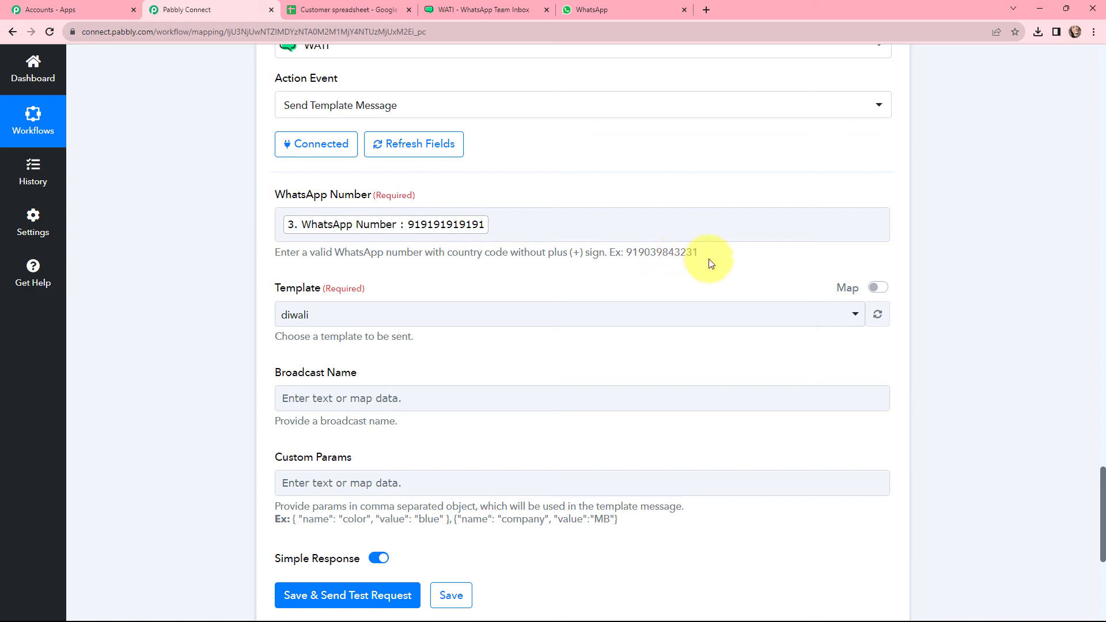
Check the phone number format hint and the WATI template list, keeping the diwali template.
drag(698, 256, 272, 271)
click(274, 270)
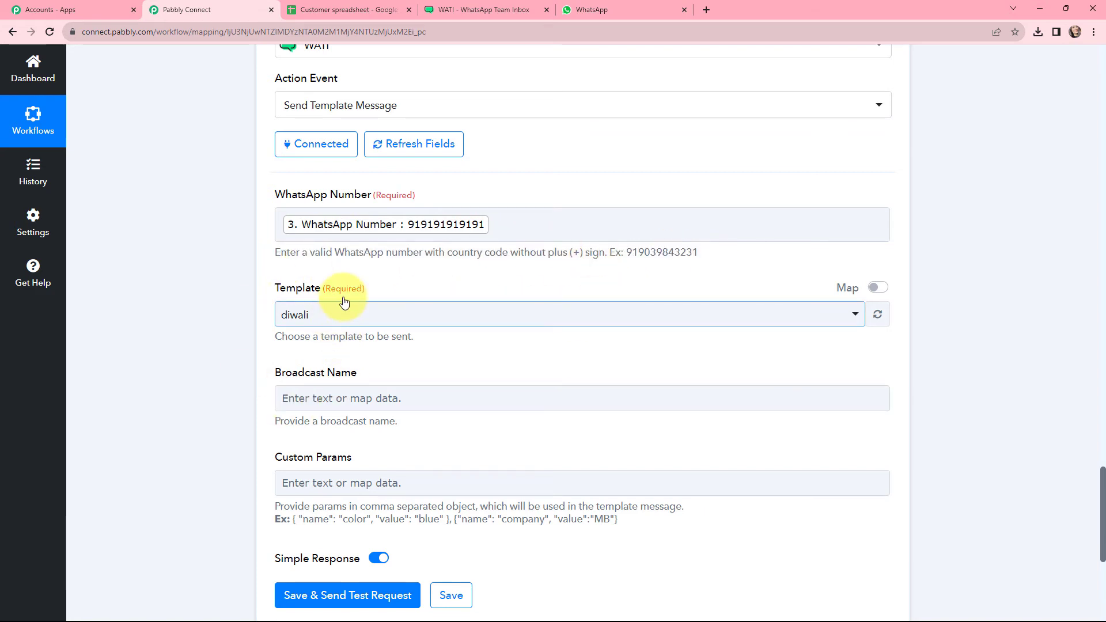
click(475, 10)
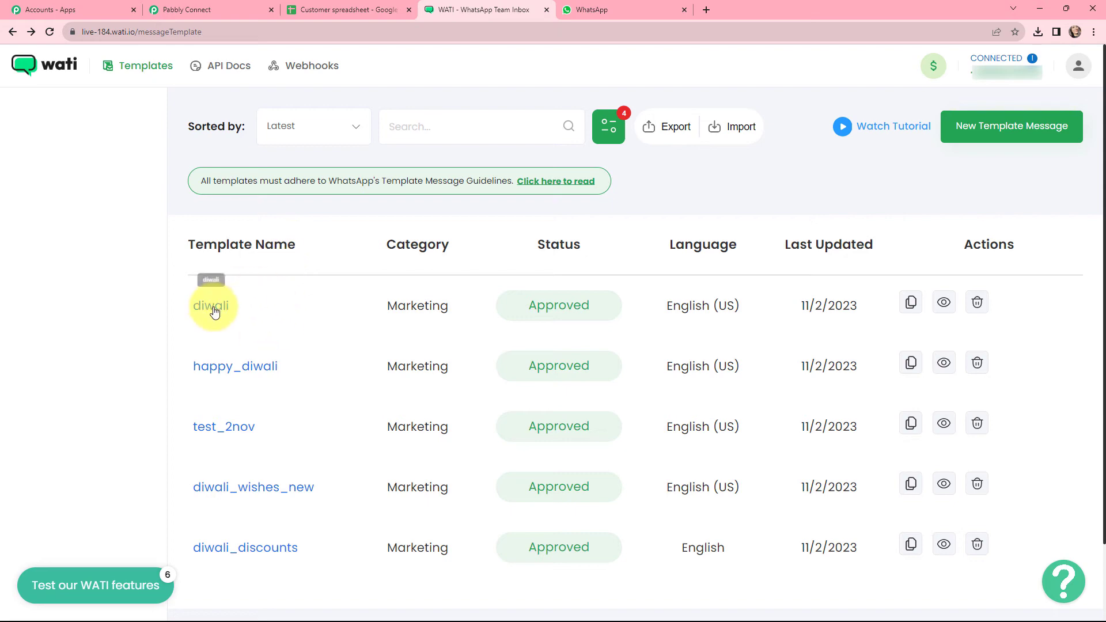
click(220, 9)
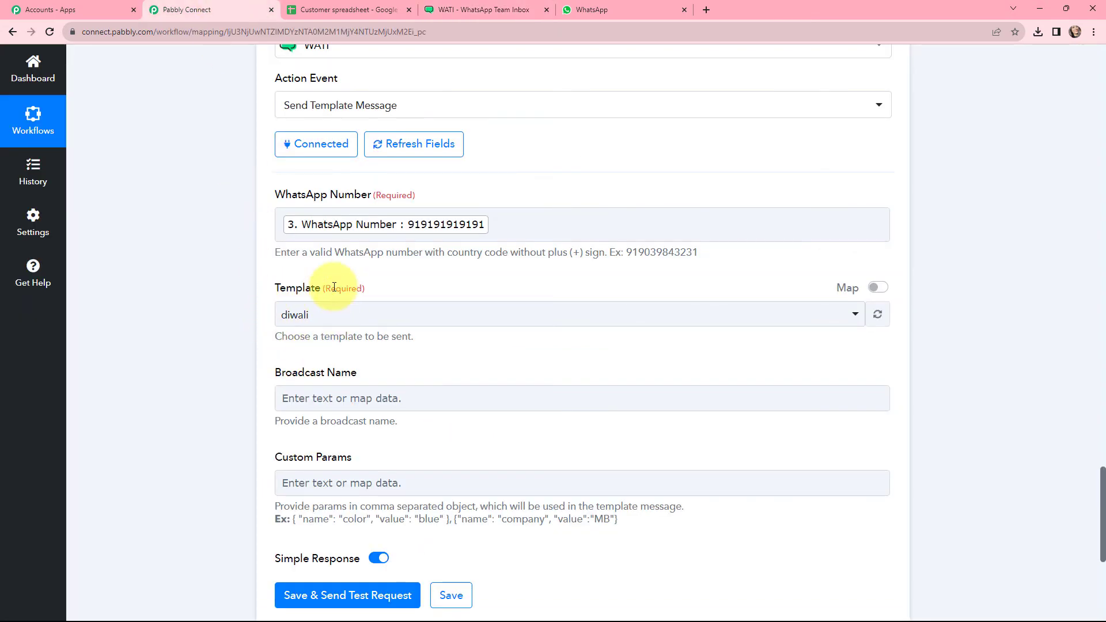
scroll(444, 313, down, 3)
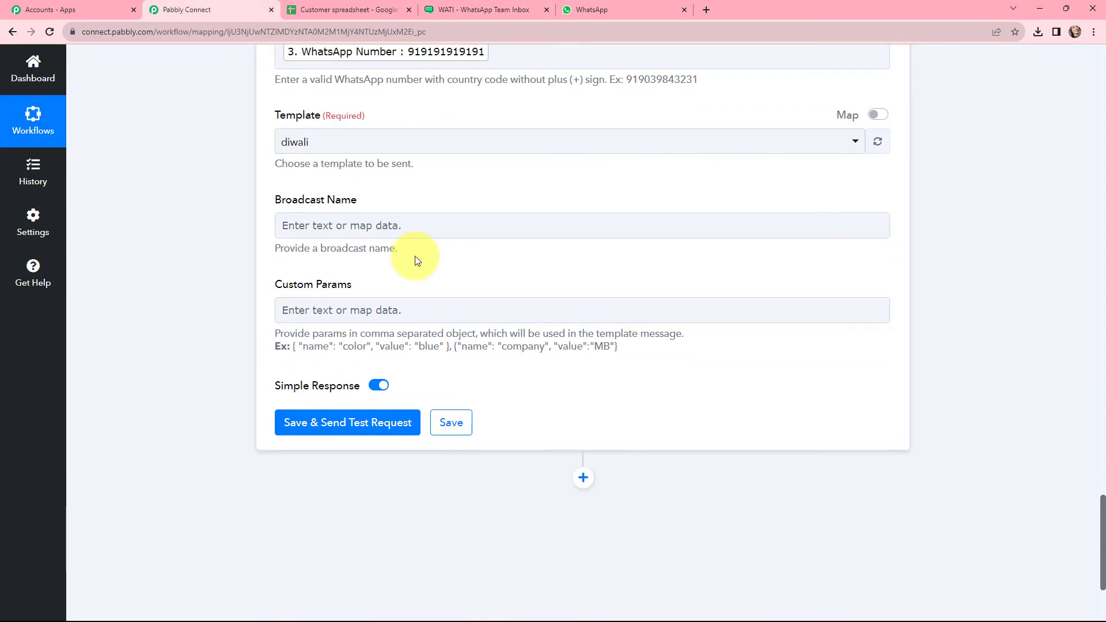
Set the WATI step's Broadcast Name to 'Pabbly'.
click(348, 228)
click(348, 228)
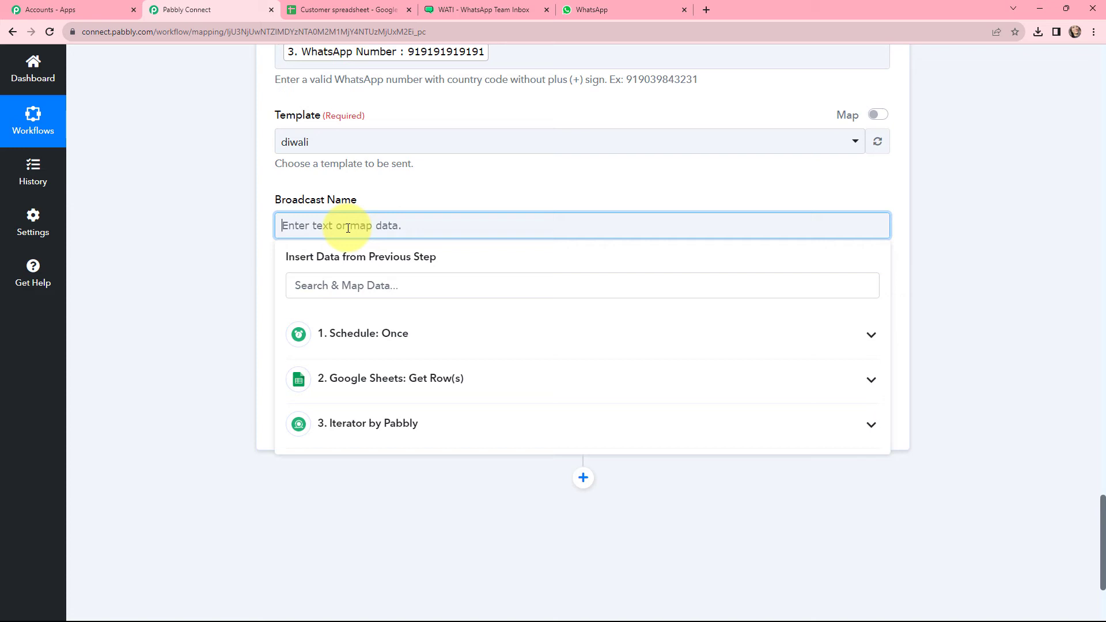
text(Pabbly)
click(386, 203)
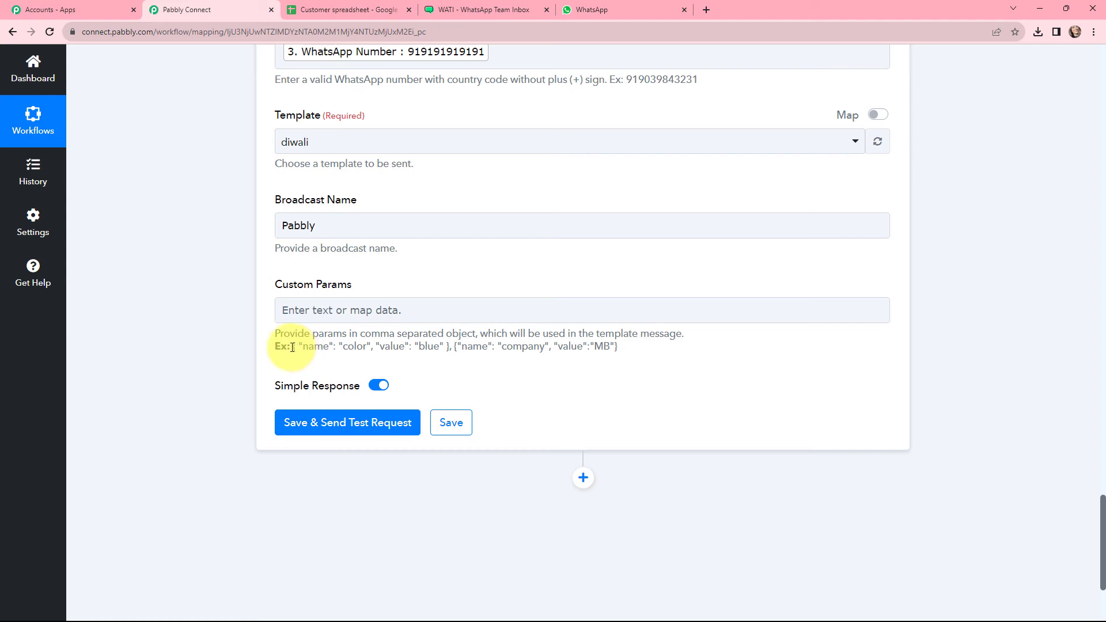
Compare the example Custom Params object with the diwali template's {{name}} placeholder.
drag(292, 346, 450, 369)
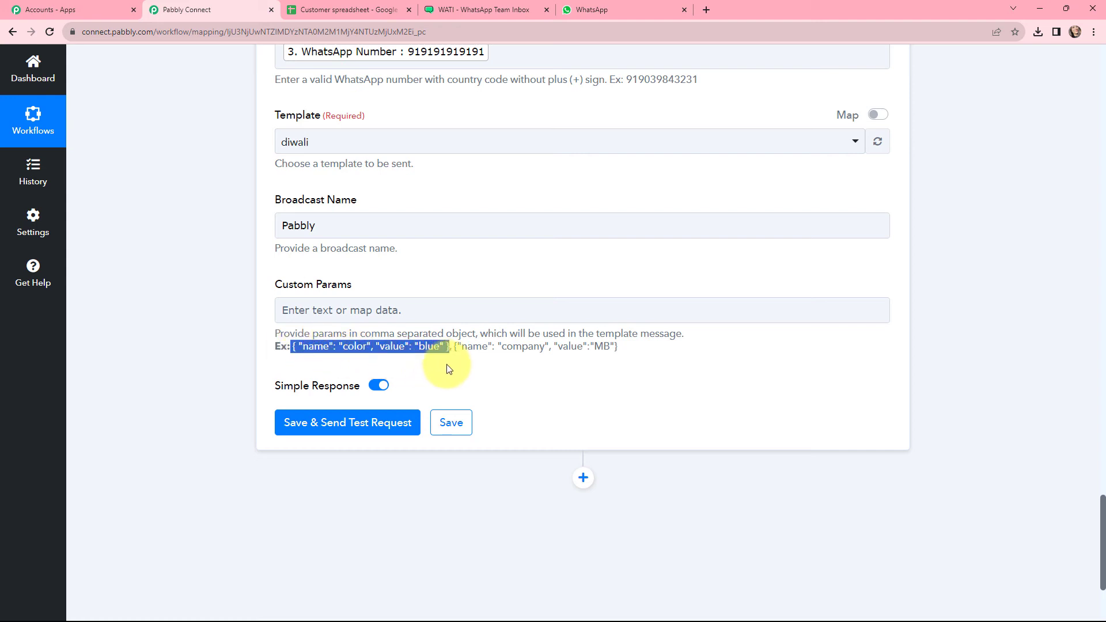
click(476, 9)
scroll(514, 279, down, 4)
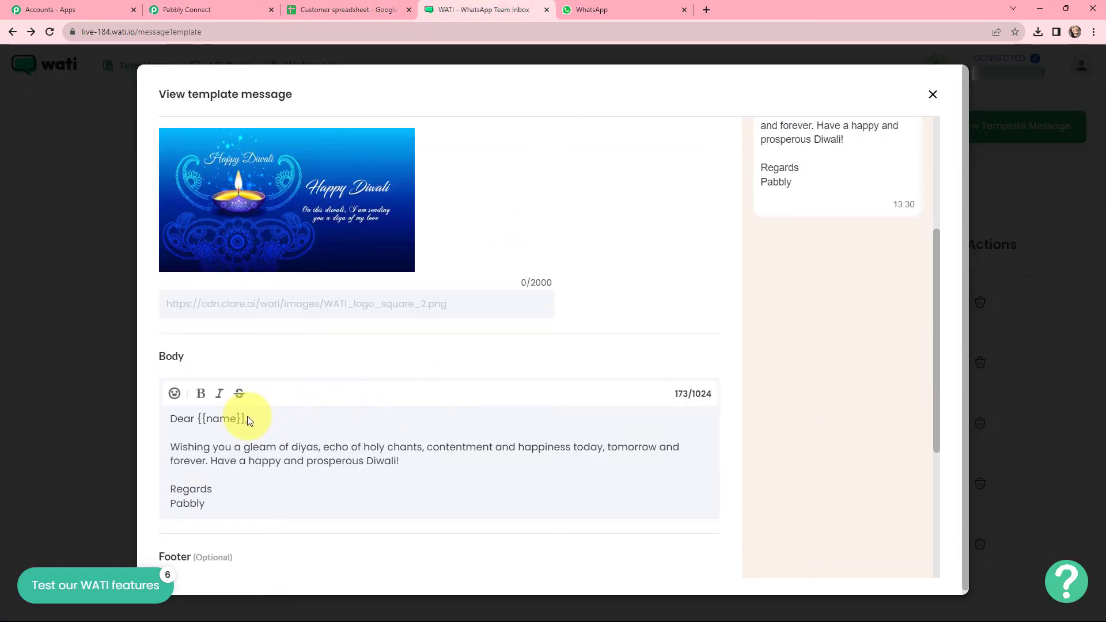
mouse_move(246, 420)
mouse_down()
mouse_move(199, 421)
mouse_move(247, 421)
mouse_up()
click(197, 420)
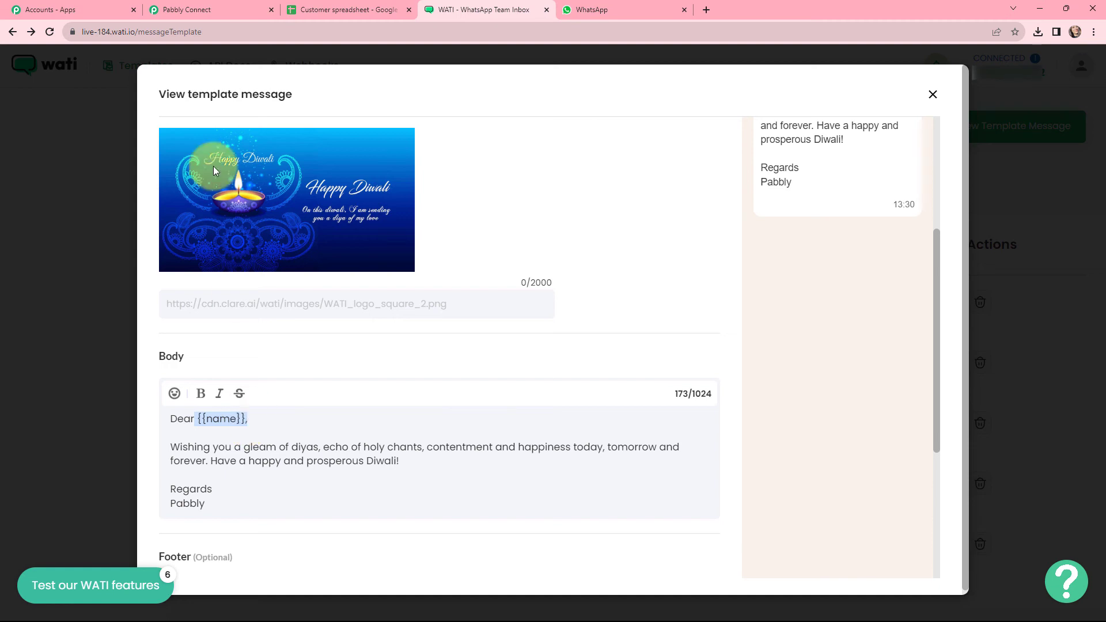
click(182, 4)
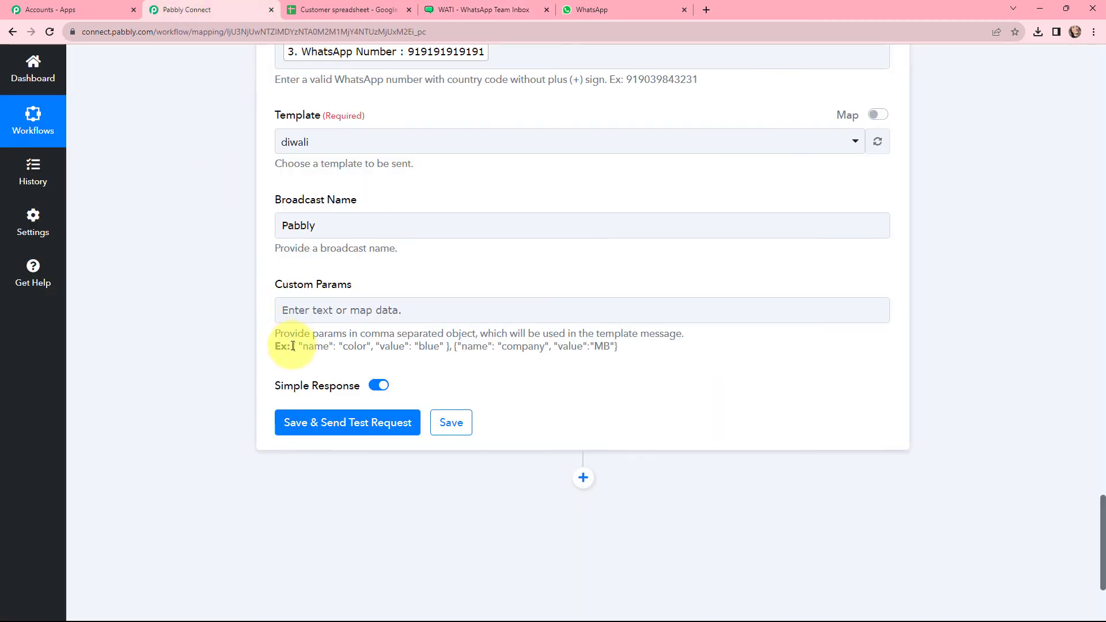
Fill Custom Params with the example object, renaming color to name and mapping Customer Name as its value.
drag(293, 346, 450, 359)
key(ctrl+c)
click(407, 311)
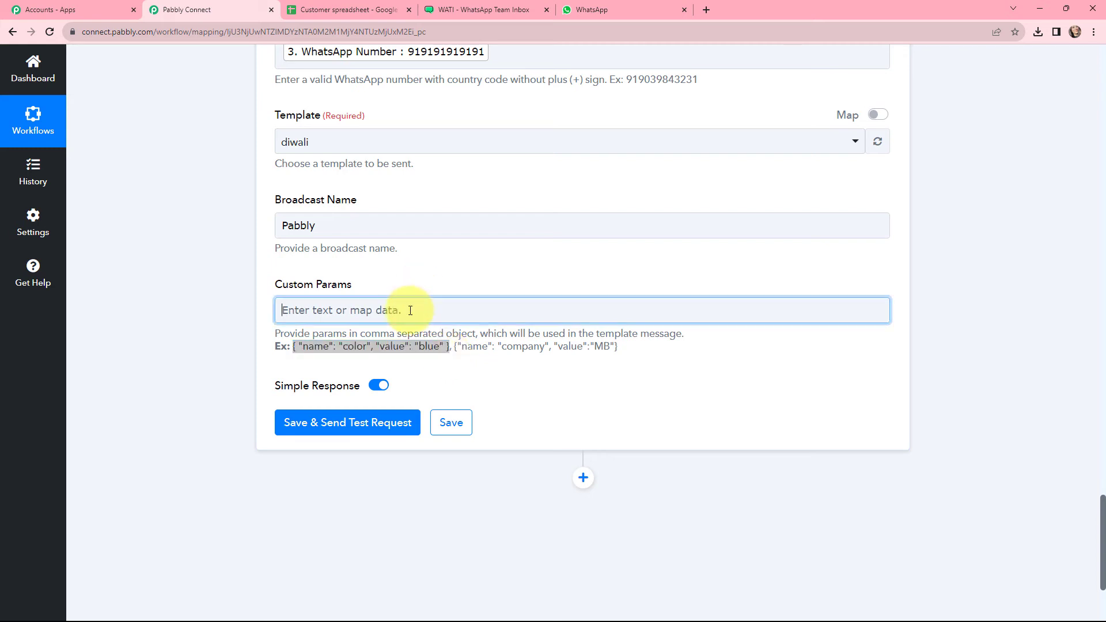
key(ctrl+v)
double_click(361, 311)
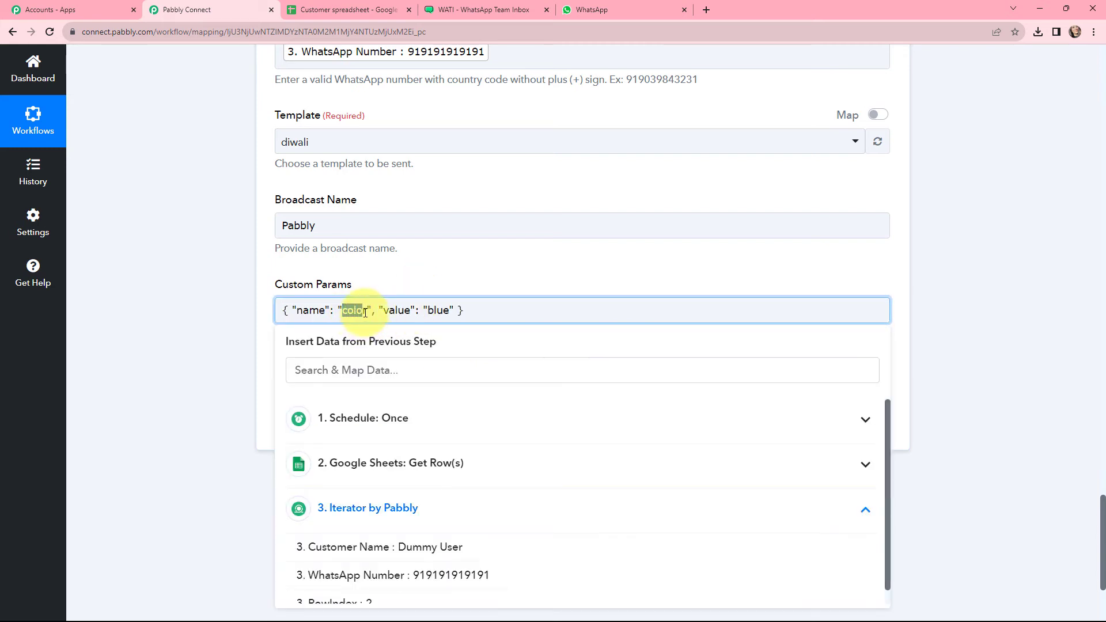
key(BackSpace)
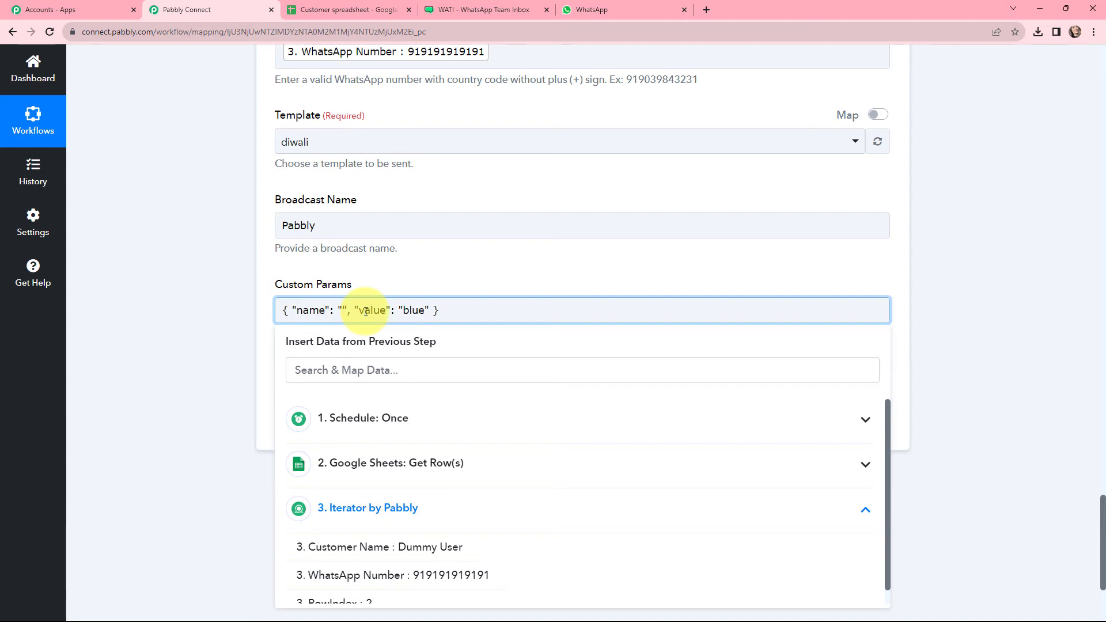
text(name)
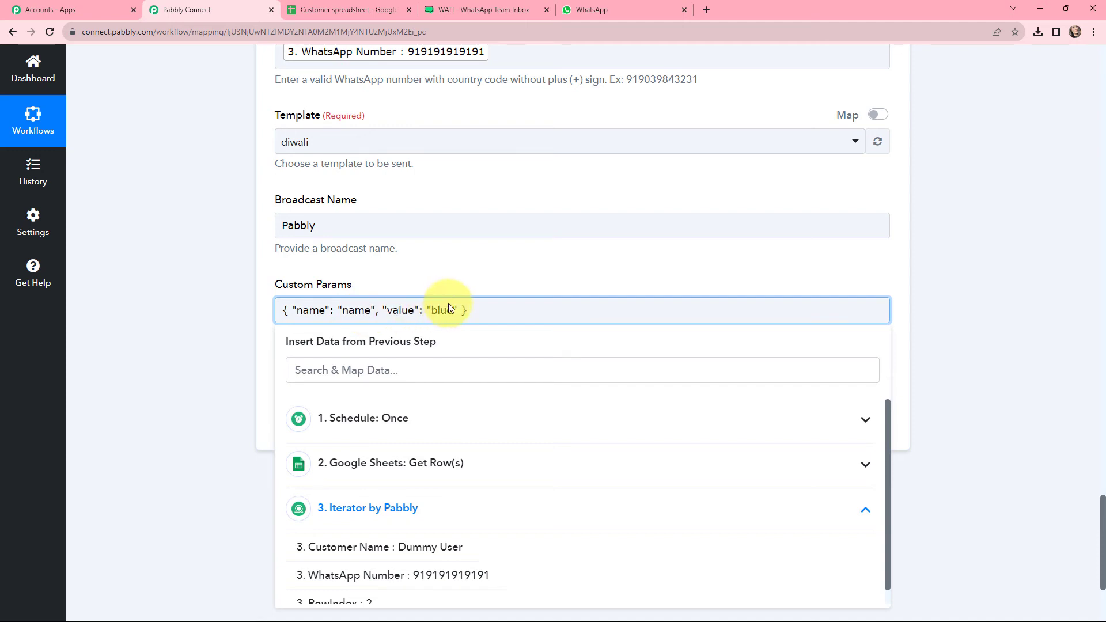
double_click(434, 311)
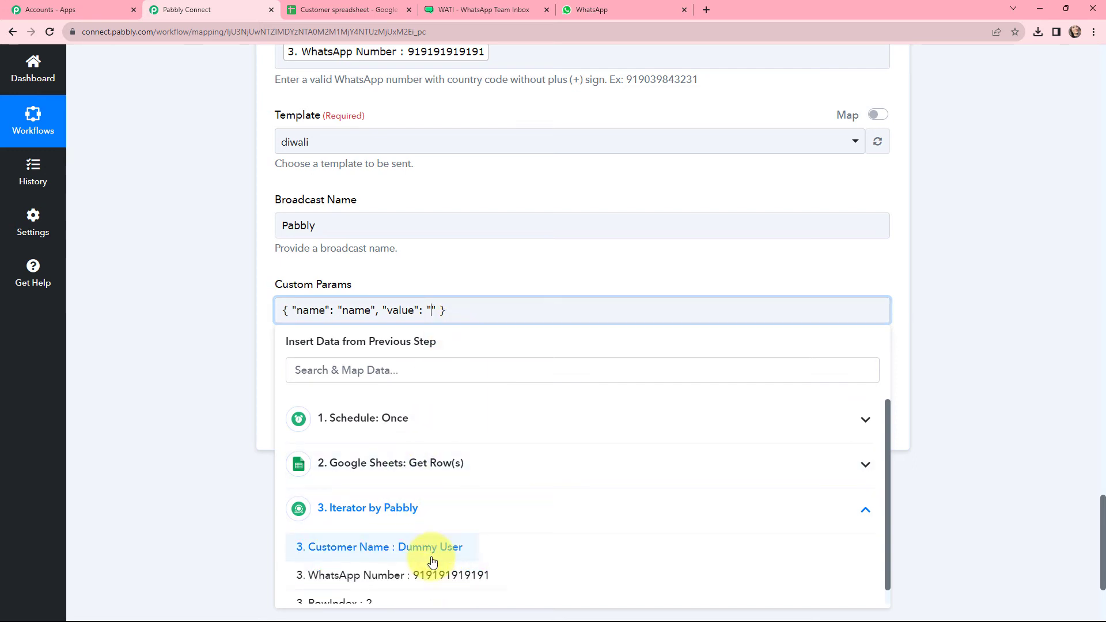
click(433, 552)
click(361, 200)
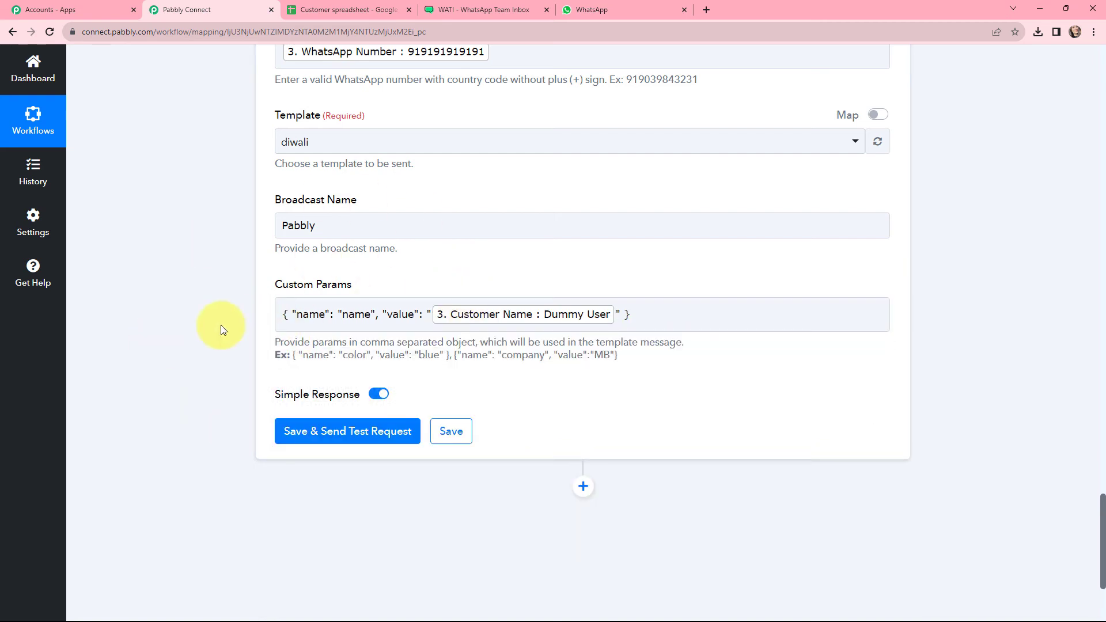
Save and test the WATI step, confirming the diwali template response and returned phone number.
scroll(533, 395, up, 1)
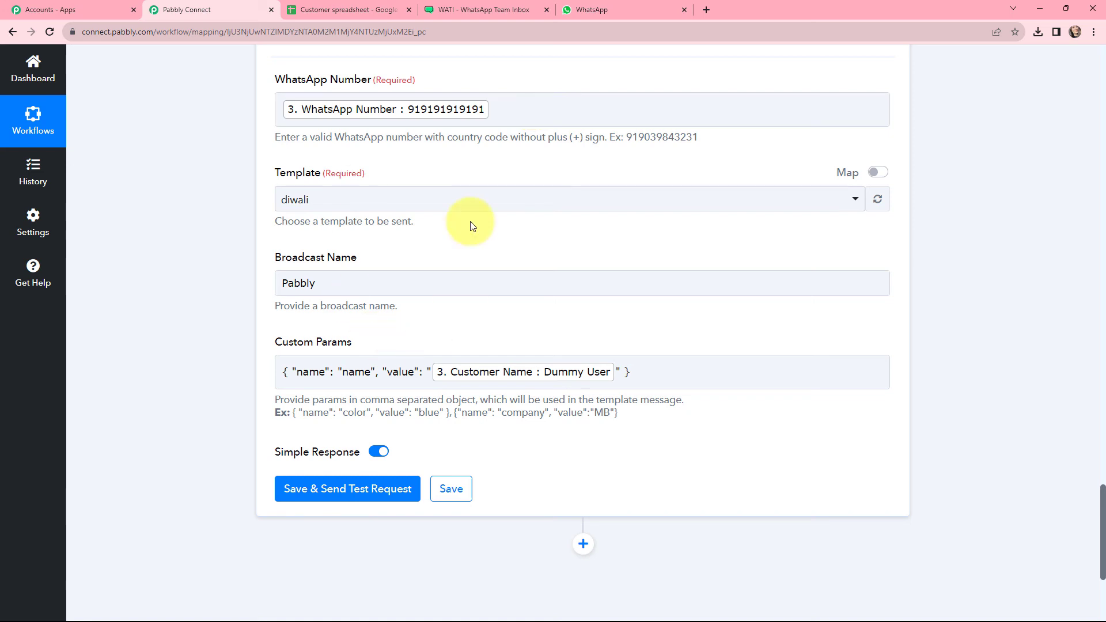
click(349, 488)
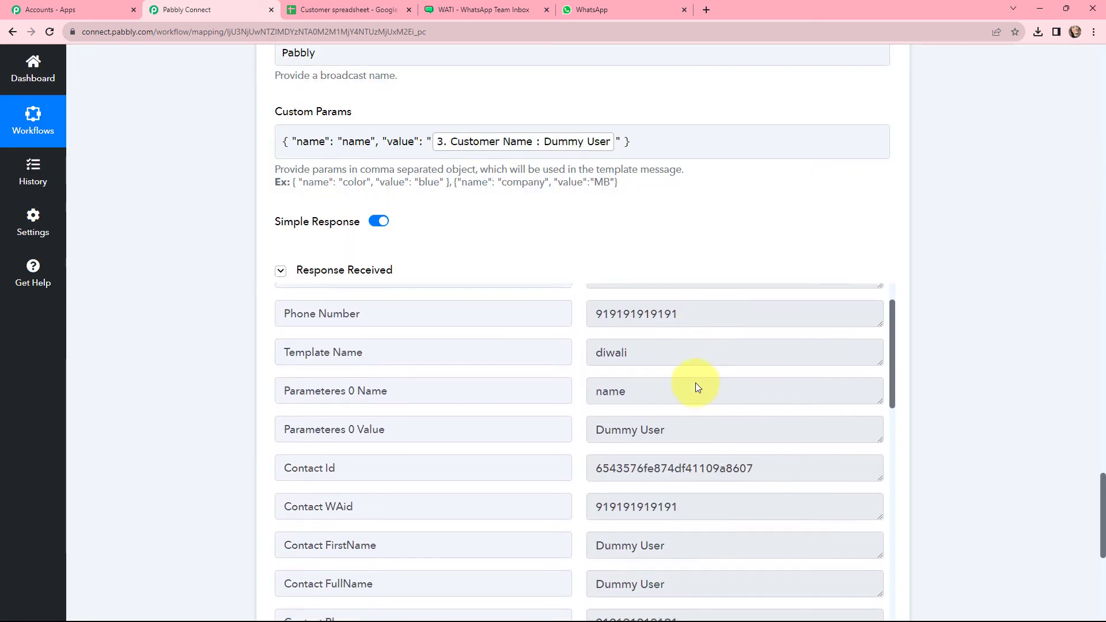
scroll(696, 380, up, 1)
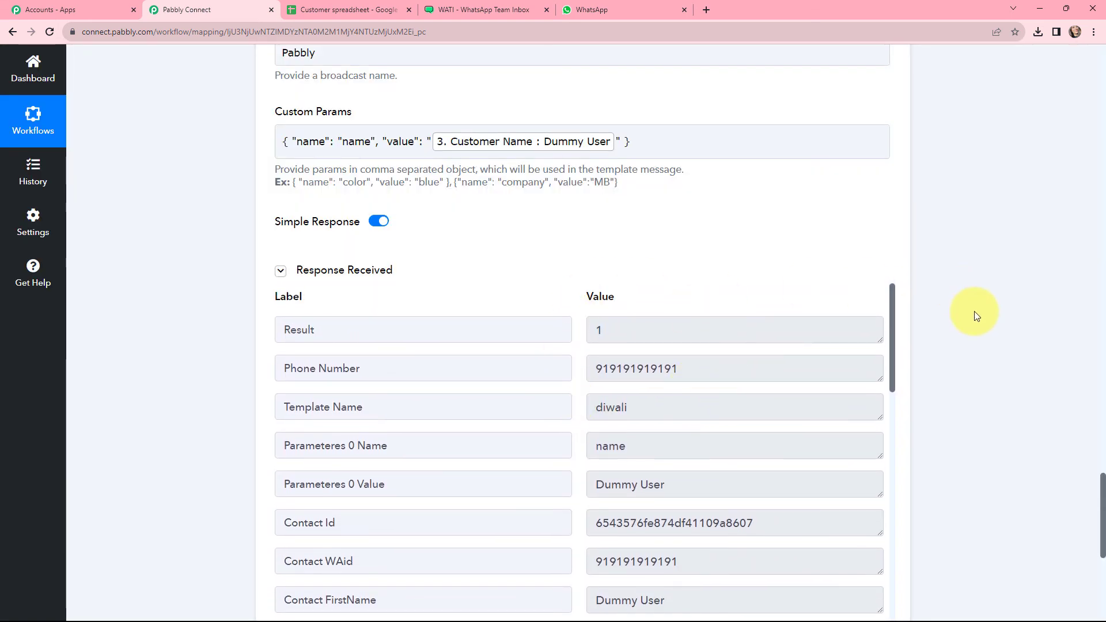
scroll(976, 314, down, 2)
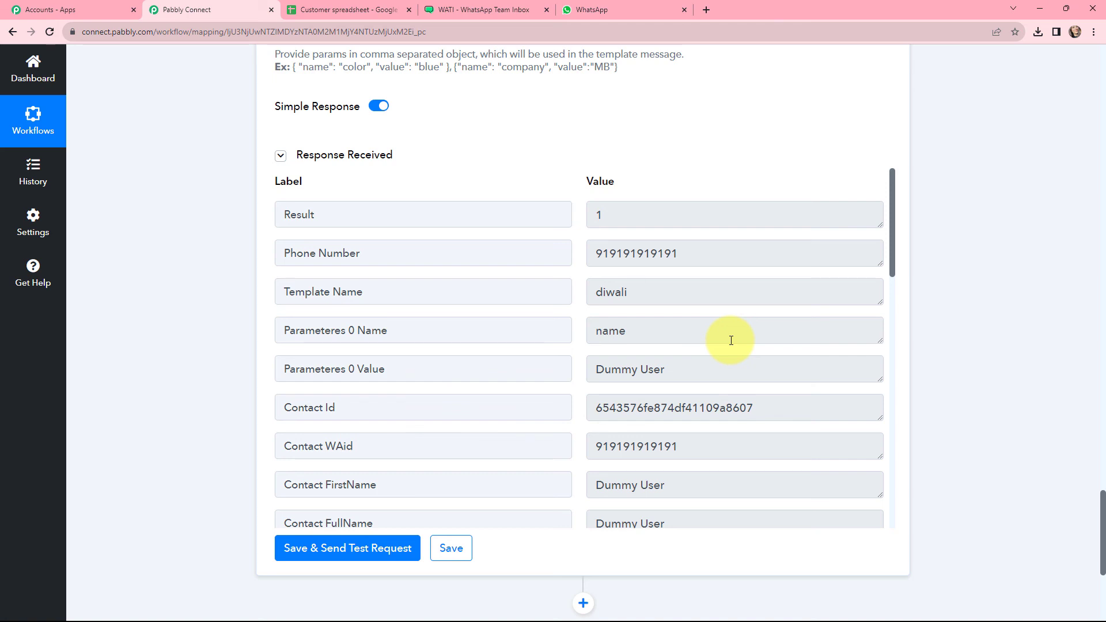
drag(724, 253, 593, 254)
click(951, 319)
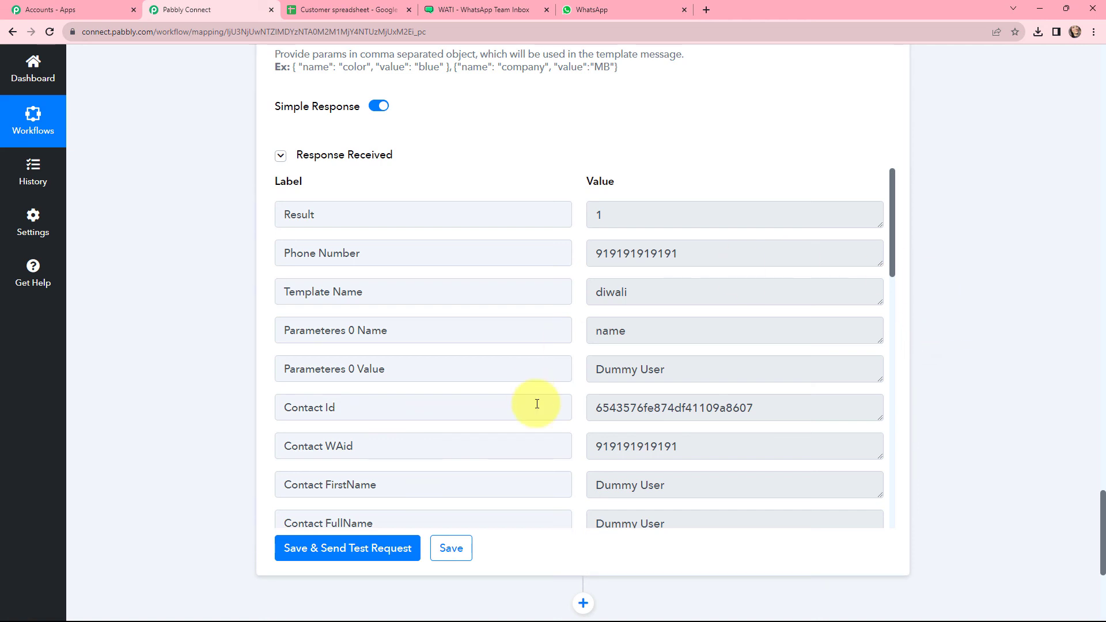
key(ctrl+5)
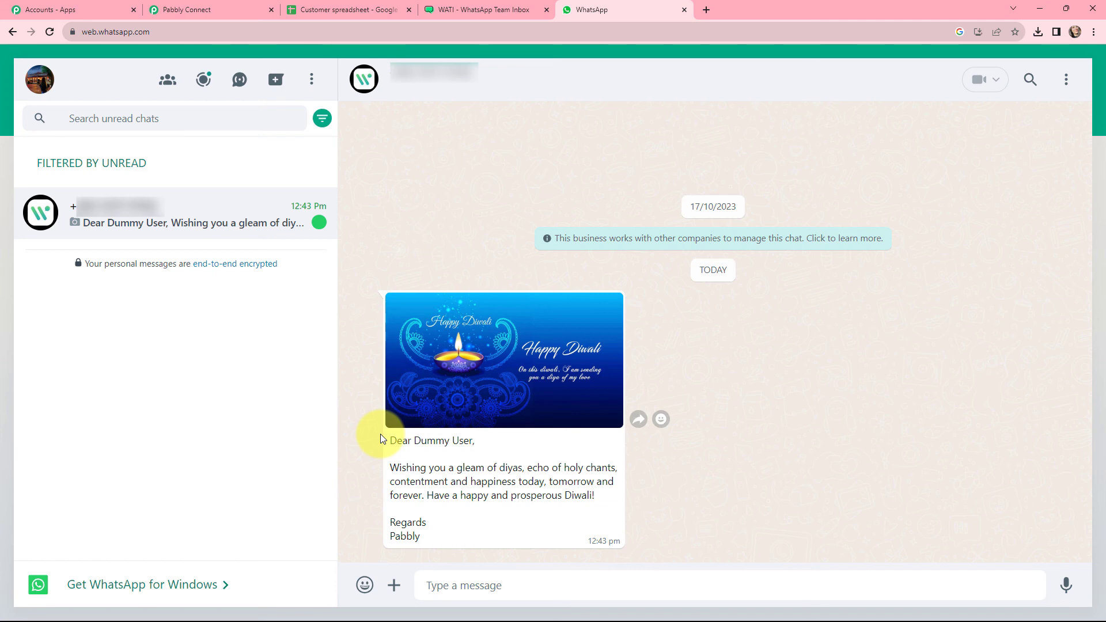
Confirm the received WhatsApp message greets the test customer by name with the Diwali wishes.
drag(384, 440, 475, 441)
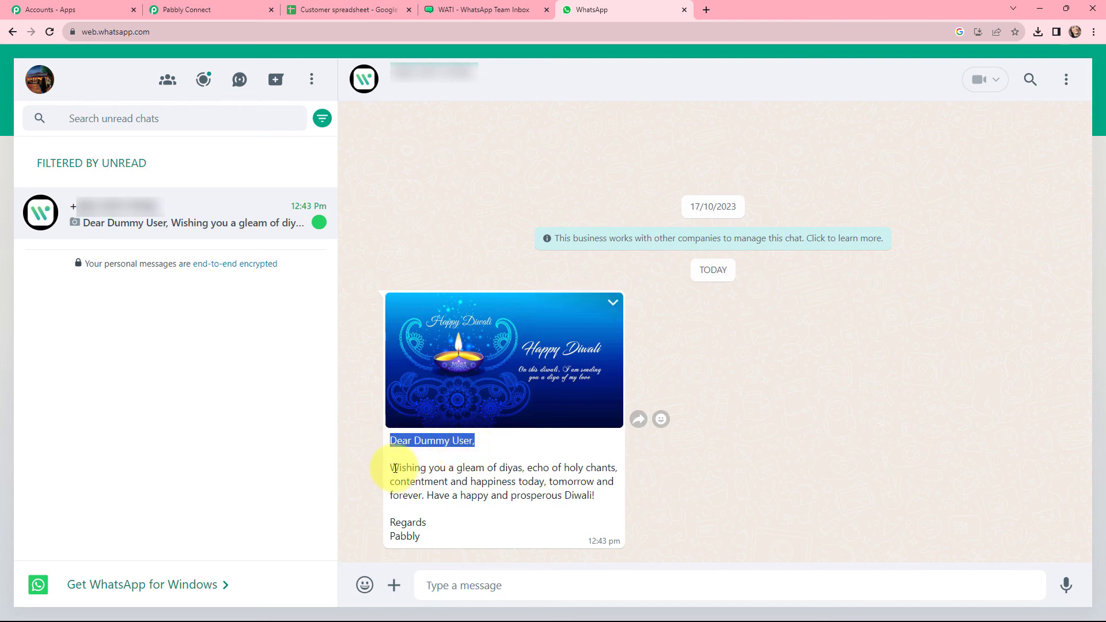
drag(394, 468, 444, 524)
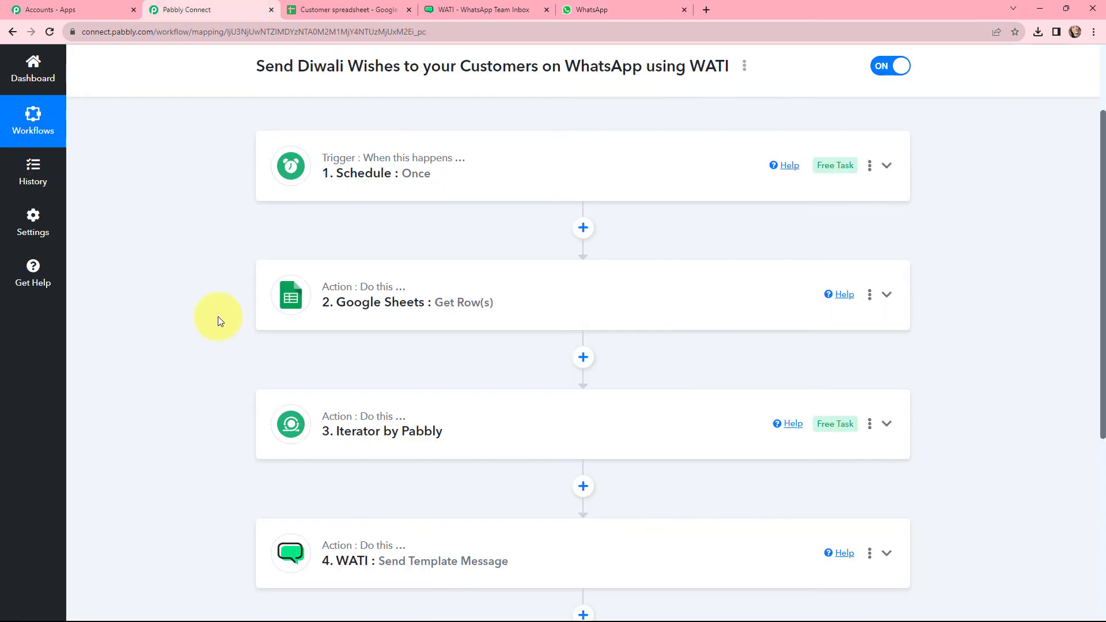